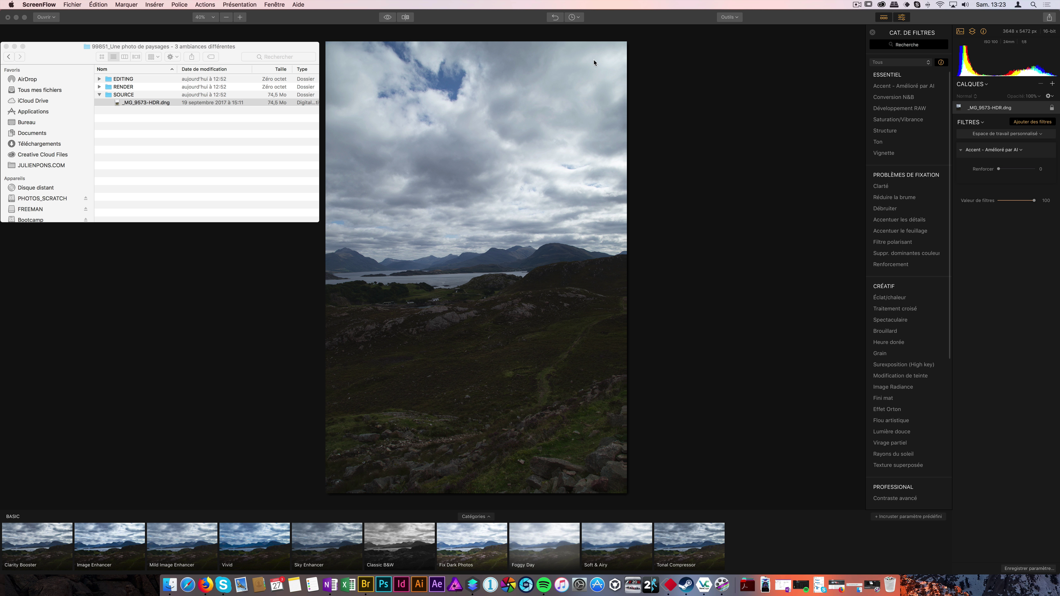
Switch from the Finder window to Luminar 2018
{"action": "left_click", "coordinate": [173, 111]}
{"action": "left_click", "coordinate": [152, 122]}
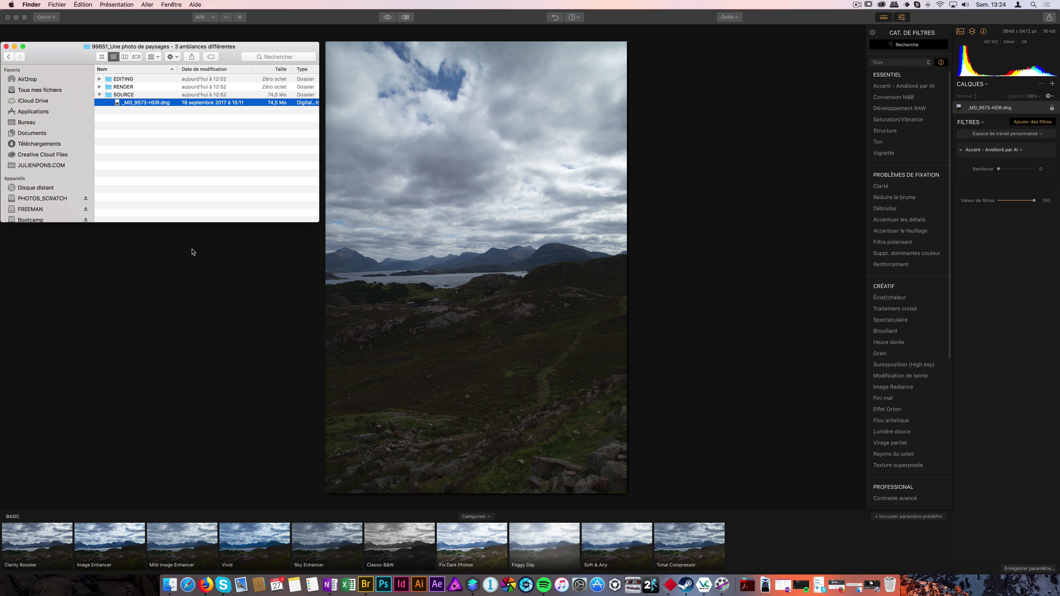
{"action": "left_click", "coordinate": [83, 31]}
{"action": "left_click", "coordinate": [78, 5]}
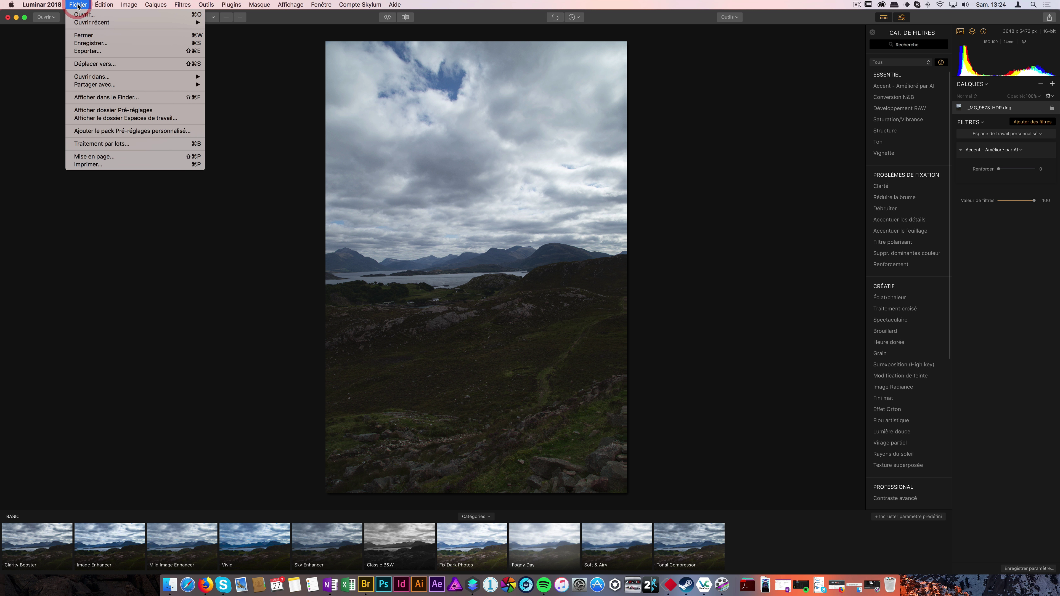
{"action": "left_click", "coordinate": [79, 5]}
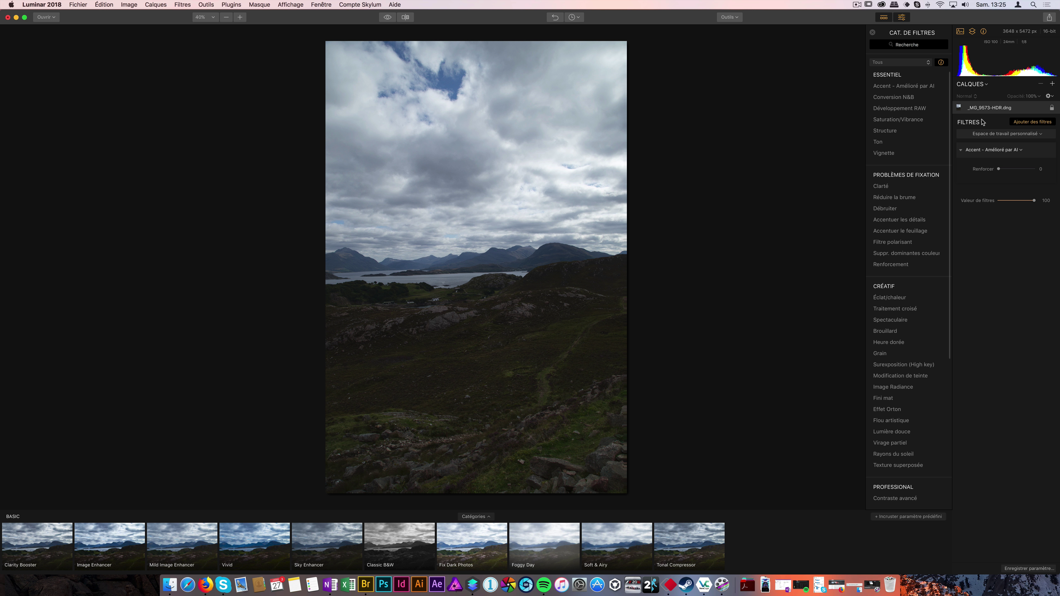
Remove all filters from the _MG_9573-HDR.dng layer and close the filter catalogue
{"action": "left_click", "coordinate": [985, 133]}
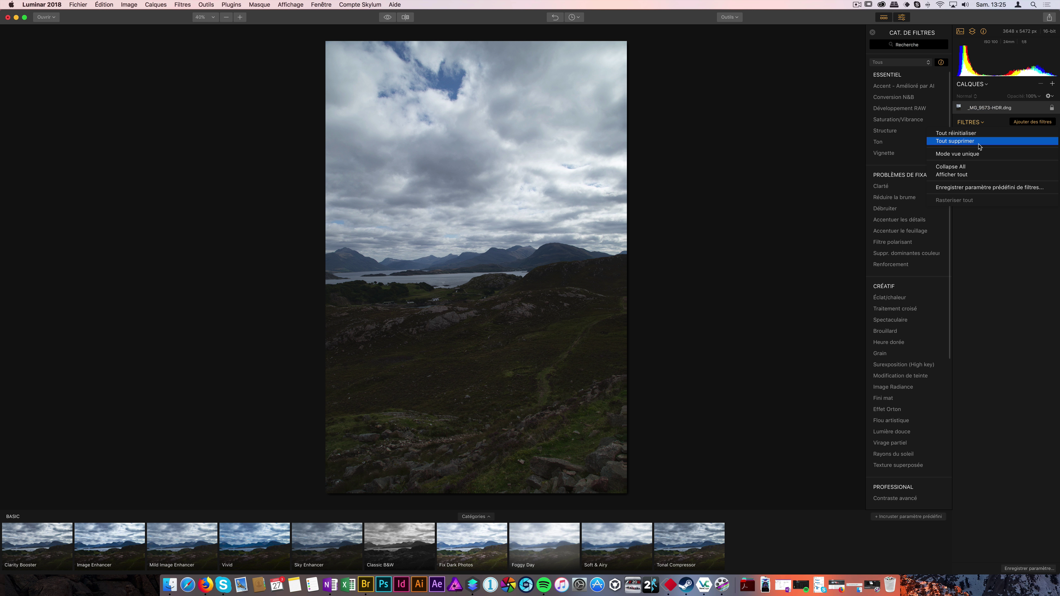
{"action": "left_click", "coordinate": [985, 140]}
{"action": "left_click", "coordinate": [873, 33]}
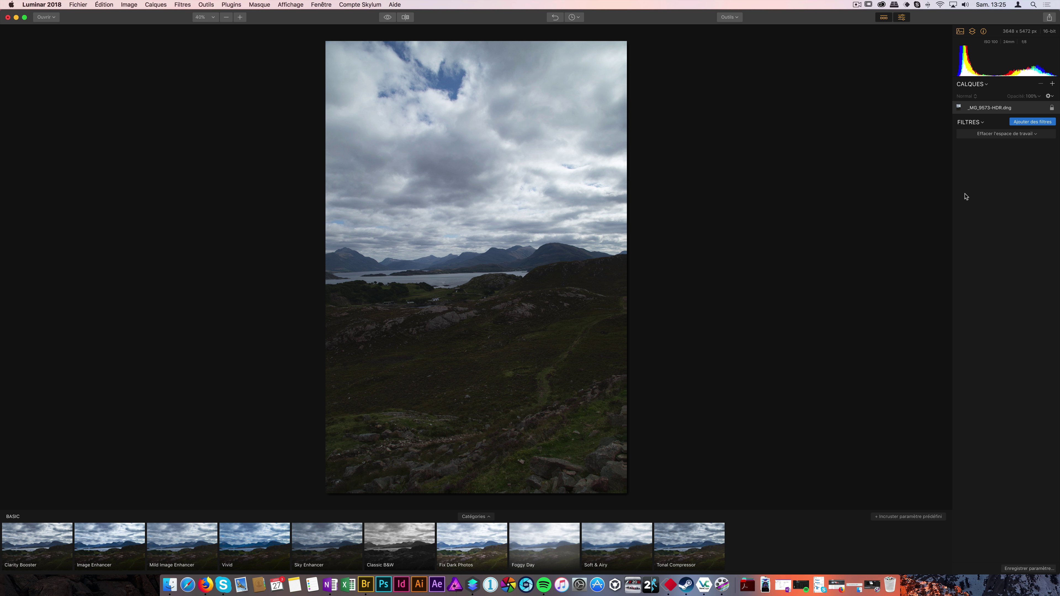
Add the Accent - Amélioré par AI filter from the filter catalogue and set its Renforcer value to 100
{"action": "left_click", "coordinate": [1041, 125]}
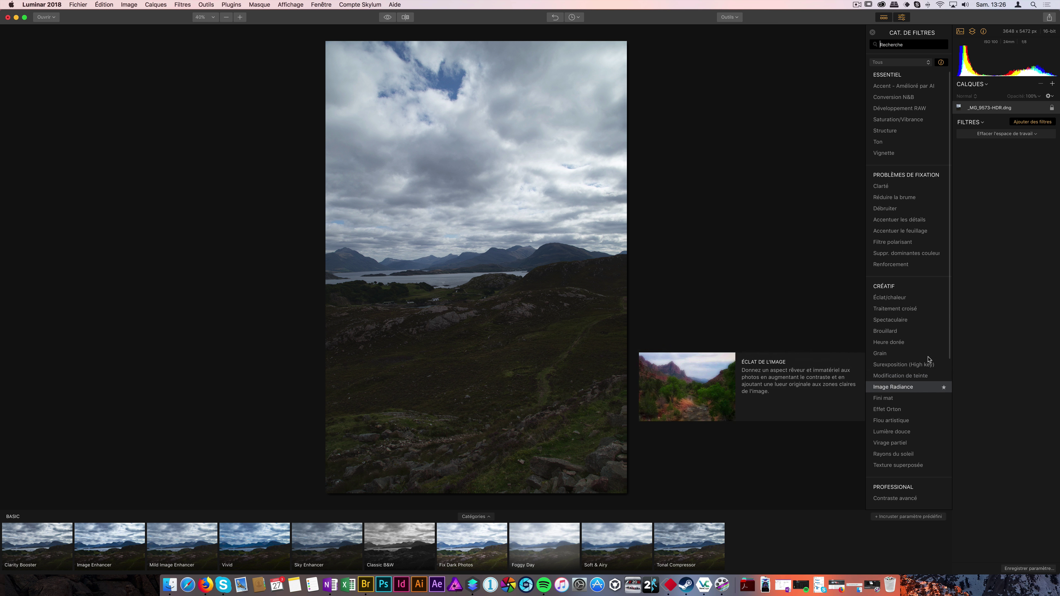
{"action": "left_click", "coordinate": [910, 91]}
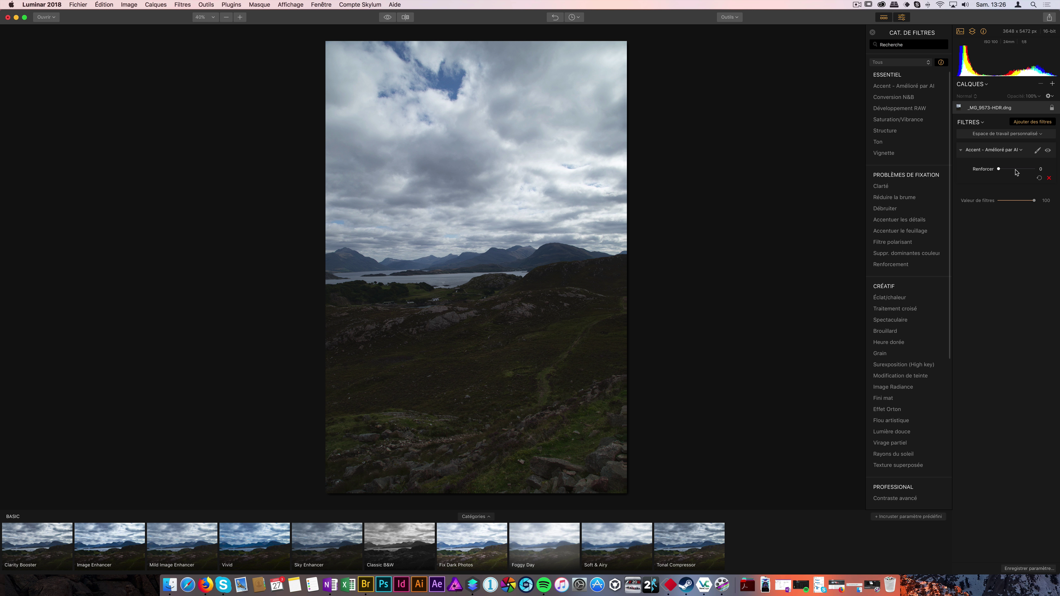
{"action": "left_click_drag", "start_coordinate": [1000, 170], "coordinate": [1035, 170]}
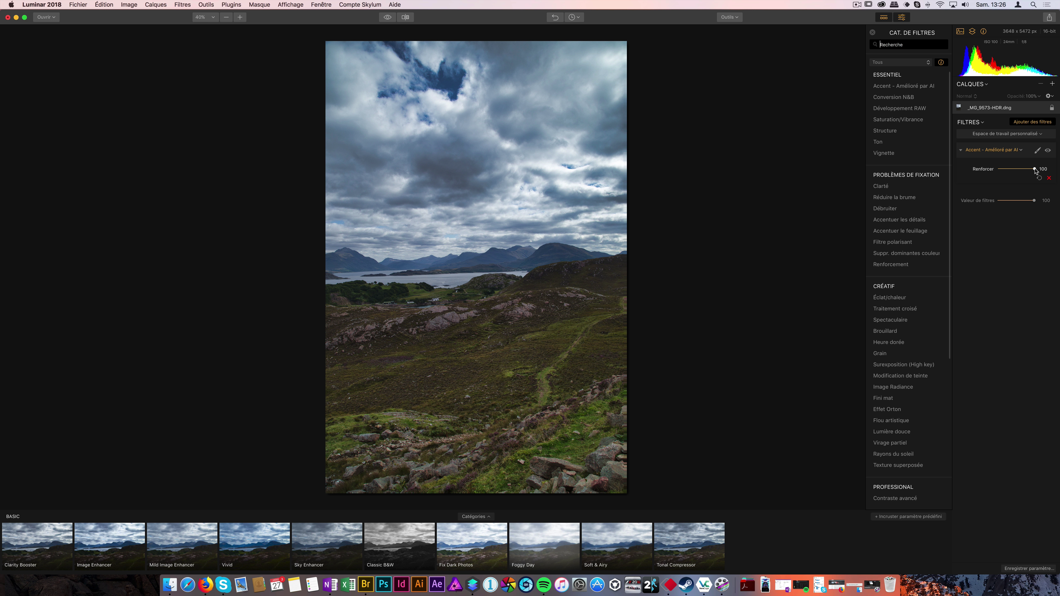
Switch the Accent filter's Renforcer value repeatedly between 0 and 100 to compare its effect, ending at 100
{"action": "left_click_drag", "start_coordinate": [1035, 170], "coordinate": [980, 171]}
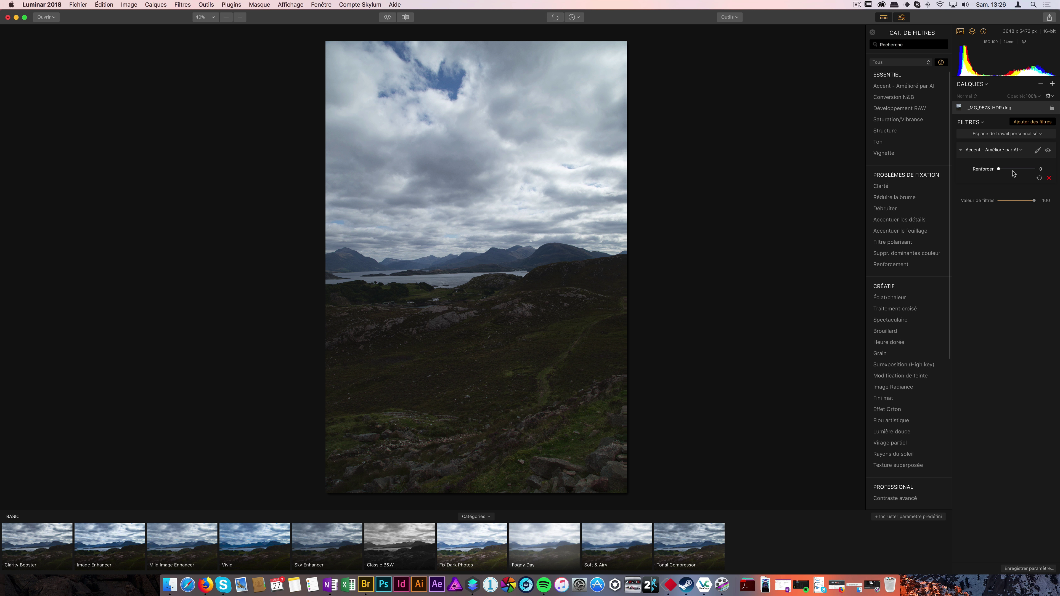
{"action": "left_click_drag", "start_coordinate": [999, 169], "coordinate": [1037, 170]}
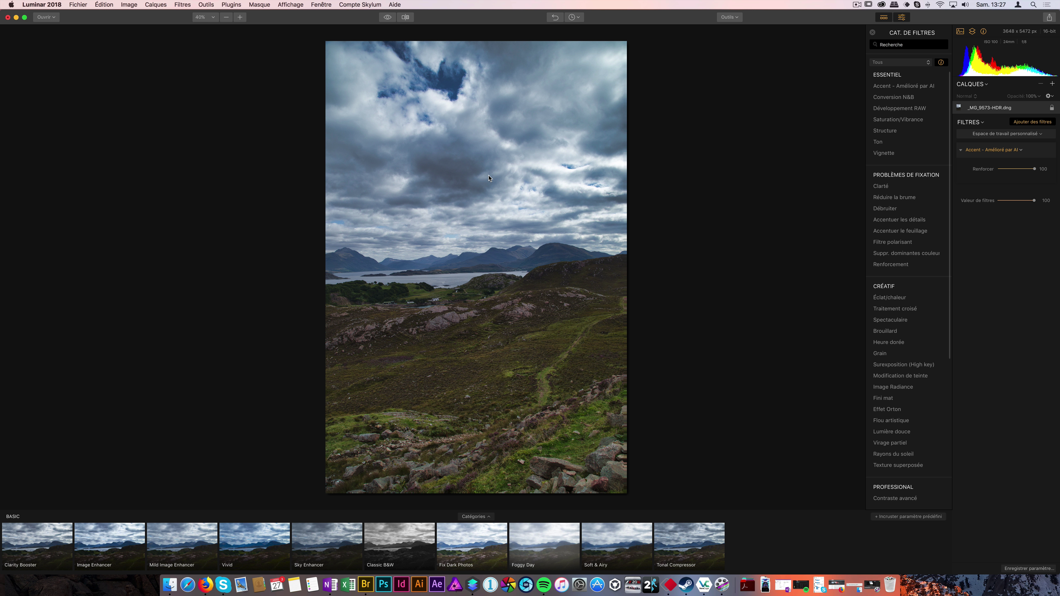
{"action": "double_click", "coordinate": [977, 168]}
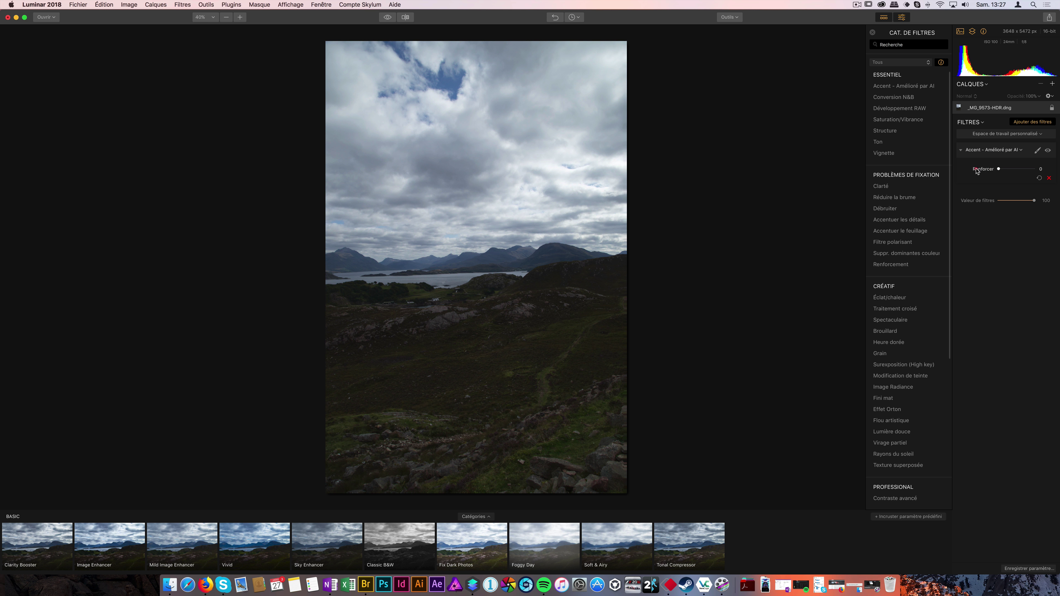
{"action": "left_click_drag", "start_coordinate": [999, 170], "coordinate": [1042, 171]}
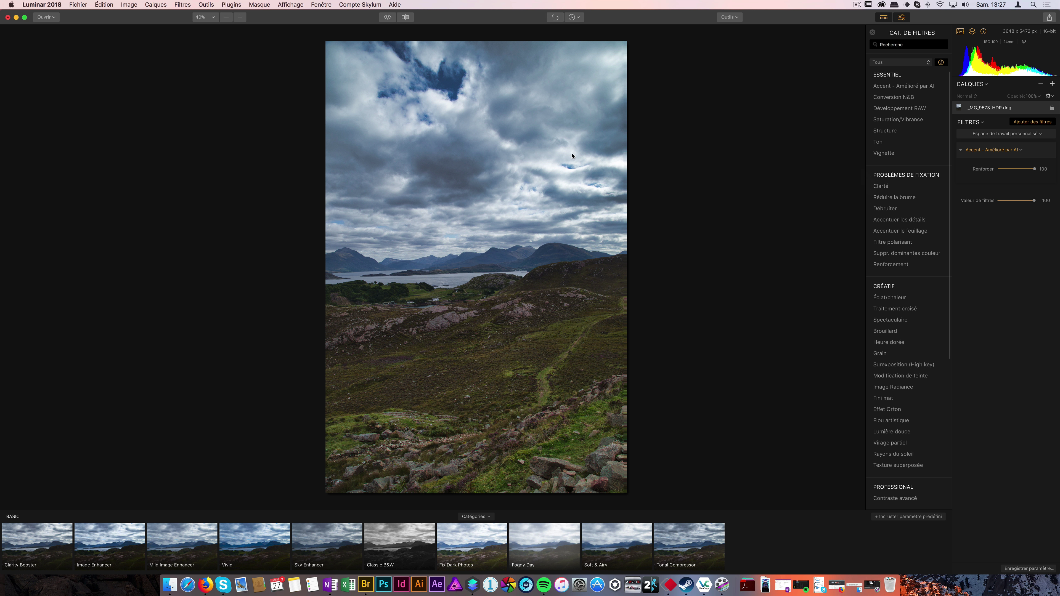
{"action": "mouse_move", "coordinate": [1035, 169]}
{"action": "left_mouse_down"}
{"action": "mouse_move", "coordinate": [1003, 169]}
{"action": "mouse_move", "coordinate": [1039, 173]}
{"action": "left_mouse_up"}
{"action": "double_click", "coordinate": [977, 169]}
{"action": "left_click_drag", "start_coordinate": [999, 168], "coordinate": [1044, 170]}
{"action": "mouse_move", "coordinate": [1034, 169]}
{"action": "left_mouse_down"}
{"action": "mouse_move", "coordinate": [1008, 170]}
{"action": "mouse_move", "coordinate": [1035, 170]}
{"action": "left_mouse_up"}
{"action": "mouse_move", "coordinate": [1015, 172]}
{"action": "left_click", "coordinate": [1050, 177]}
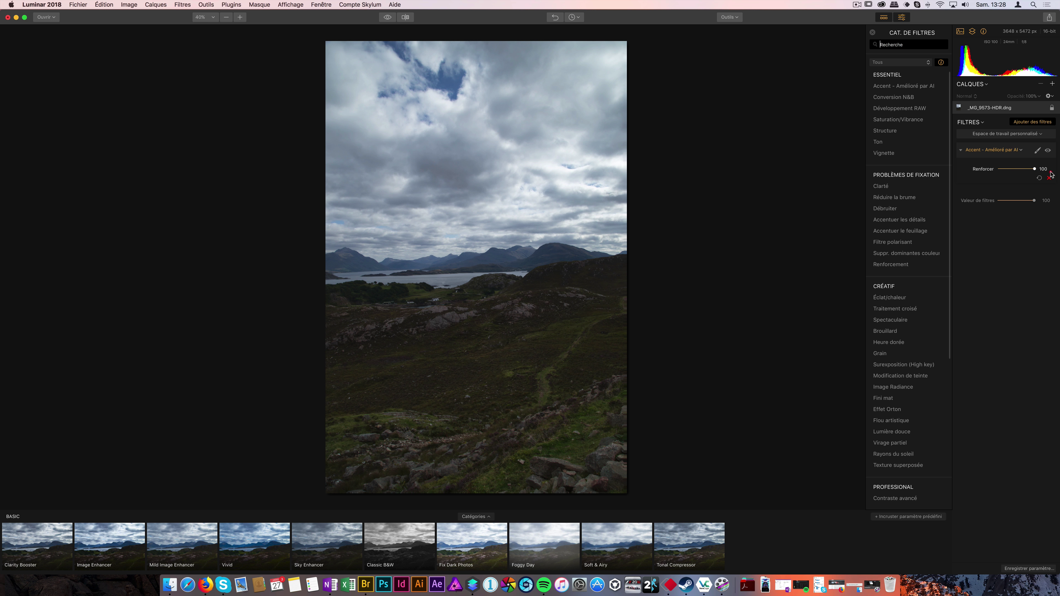
{"action": "left_click", "coordinate": [1051, 172]}
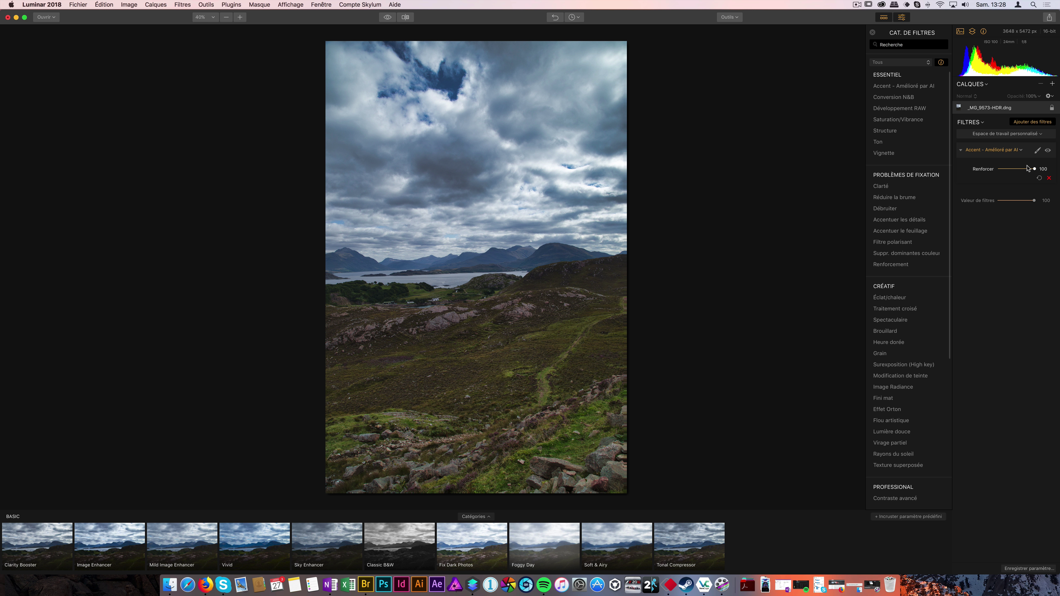
{"action": "mouse_move", "coordinate": [1034, 168]}
{"action": "left_mouse_down"}
{"action": "mouse_move", "coordinate": [1019, 169]}
{"action": "mouse_move", "coordinate": [1036, 171]}
{"action": "left_mouse_up"}
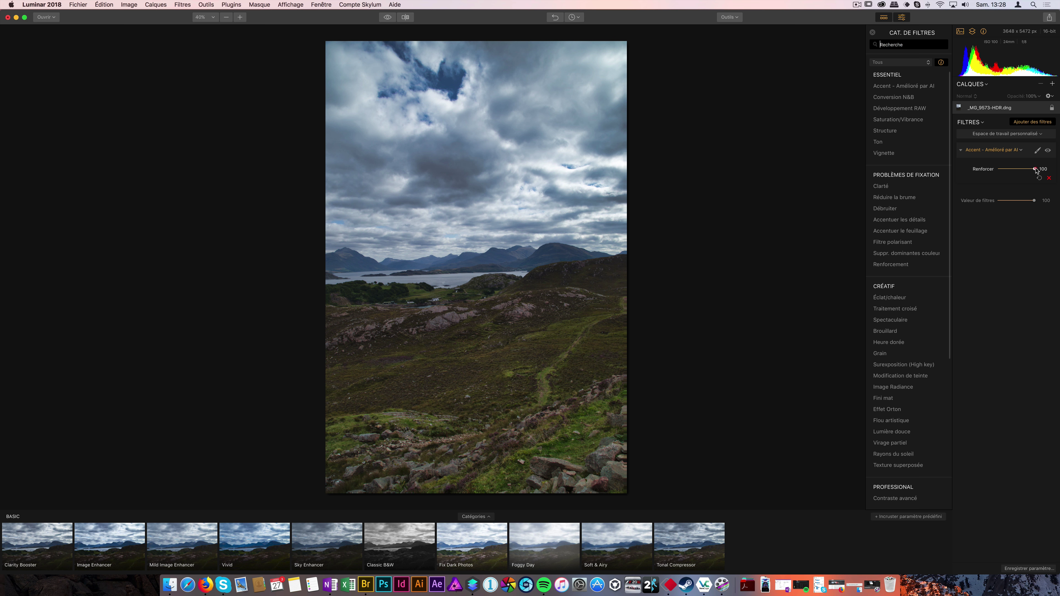
Turn off the Accent - Amélioré par AI filter and add the Image Radiance filter
{"action": "left_click", "coordinate": [1048, 150]}
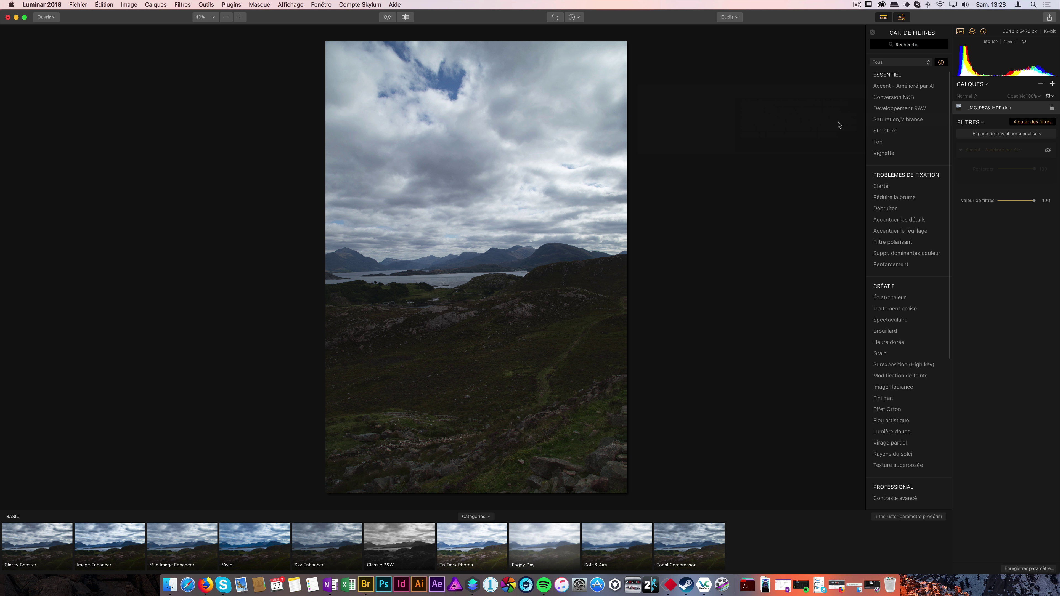
{"action": "mouse_move", "coordinate": [905, 144]}
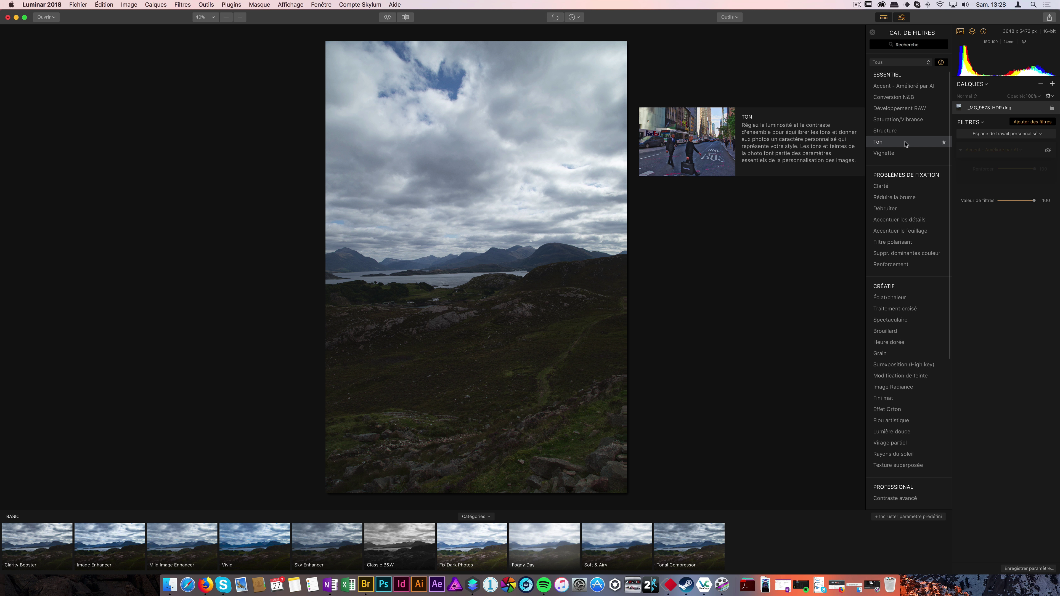
{"action": "mouse_move", "coordinate": [921, 391]}
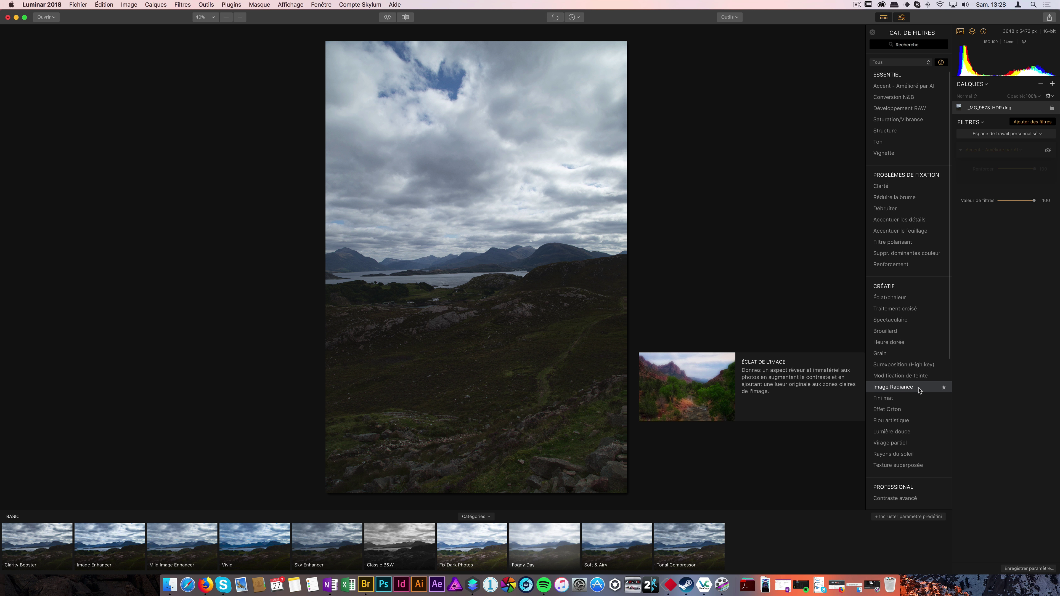
{"action": "left_click", "coordinate": [911, 387]}
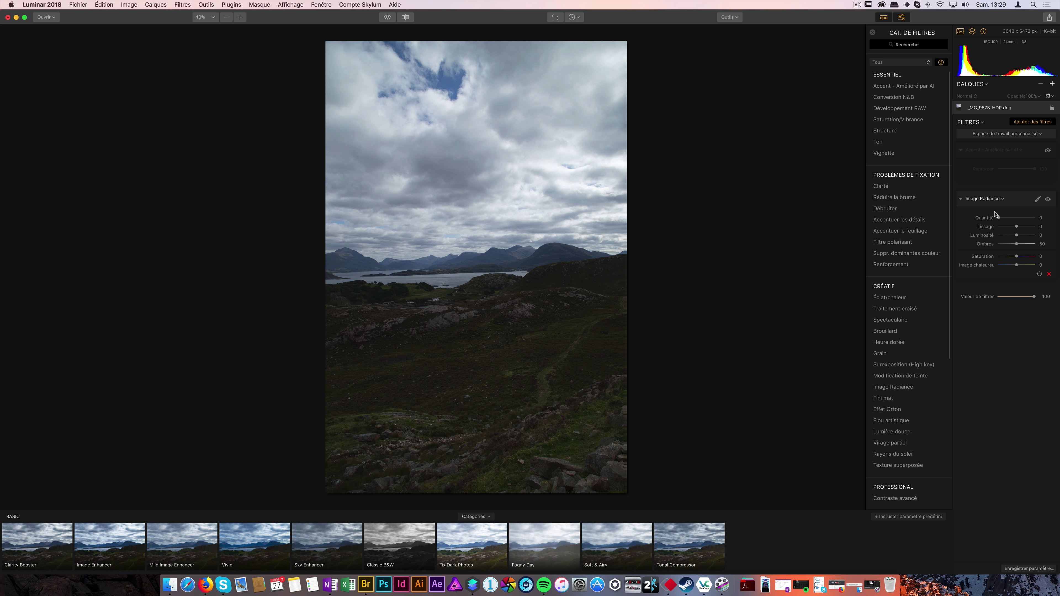
Raise the Image Radiance filter's Quantité to about 90
{"action": "left_click_drag", "start_coordinate": [998, 220], "coordinate": [1027, 225]}
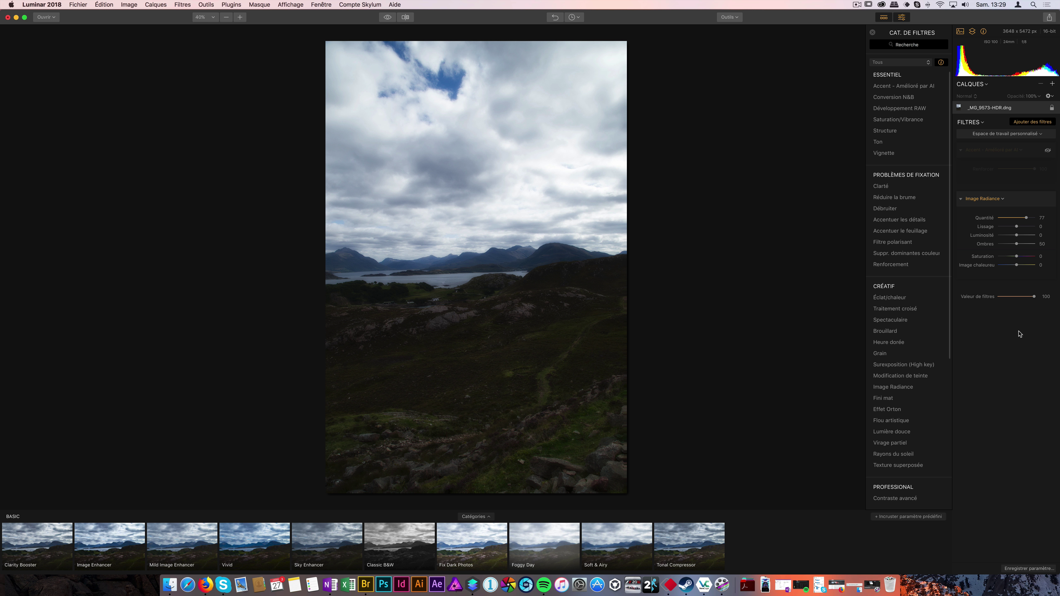
{"action": "left_click_drag", "start_coordinate": [1027, 218], "coordinate": [1034, 226]}
{"action": "left_click_drag", "start_coordinate": [1034, 226], "coordinate": [1032, 226]}
{"action": "left_click_drag", "start_coordinate": [1032, 226], "coordinate": [1027, 227]}
{"action": "left_click_drag", "start_coordinate": [1026, 218], "coordinate": [1032, 220]}
Add the Développement RAW filter and set Ombres to 40 and Hautes lumières to -35
{"action": "left_click", "coordinate": [906, 109]}
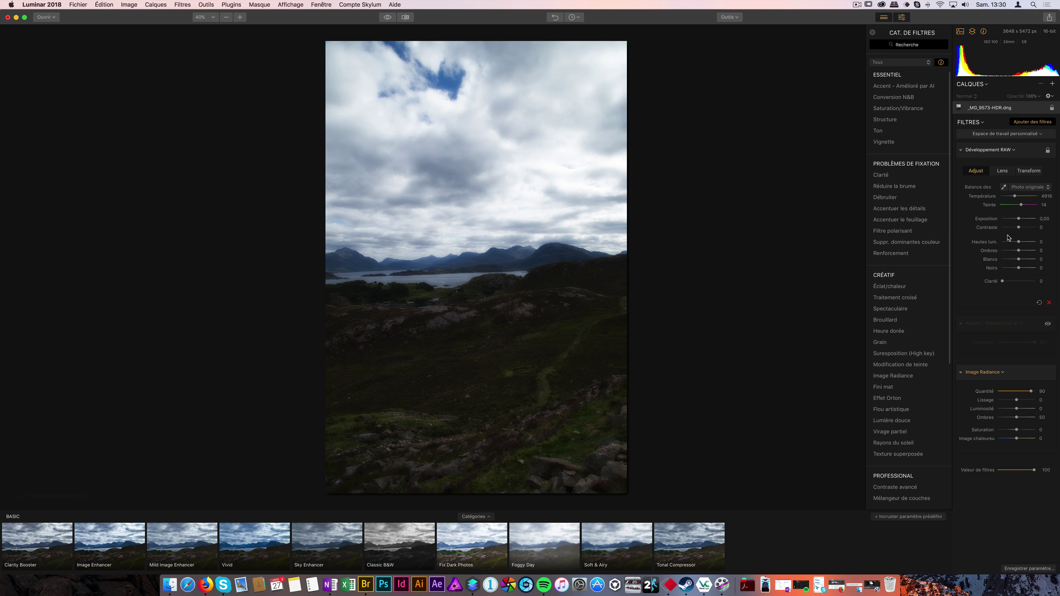
{"action": "left_click_drag", "start_coordinate": [1018, 251], "coordinate": [1026, 251]}
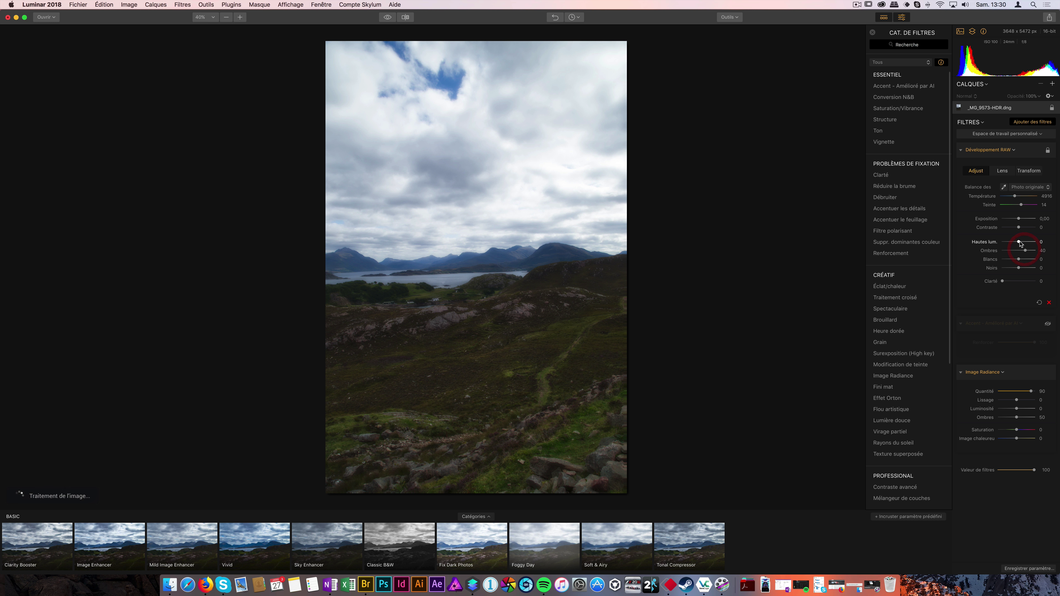
{"action": "left_click_drag", "start_coordinate": [1019, 241], "coordinate": [1013, 244]}
{"action": "left_click_drag", "start_coordinate": [1011, 243], "coordinate": [1014, 244]}
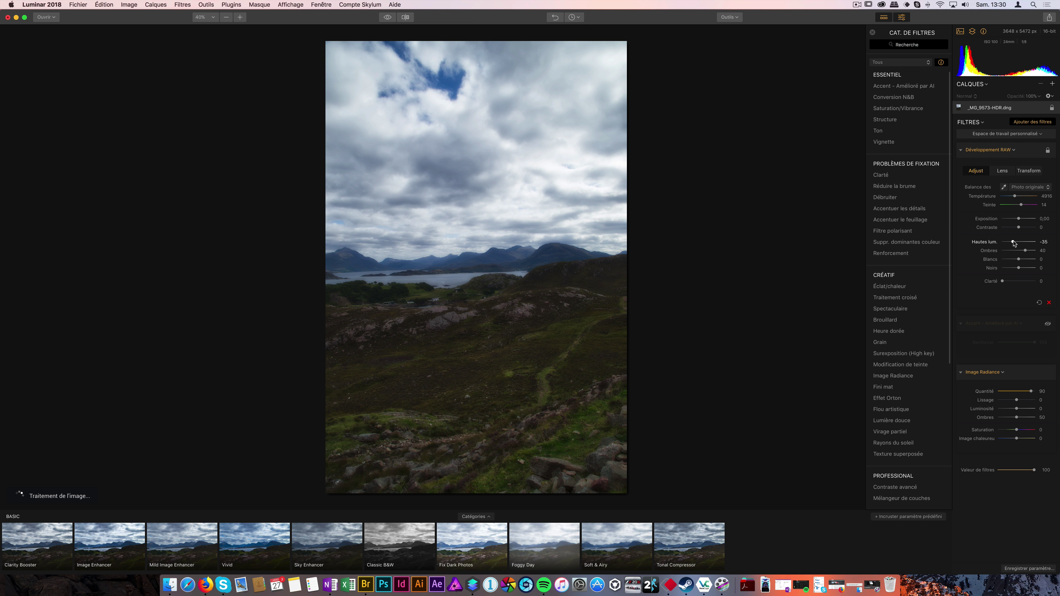
Set the Image Radiance Quantité to 100 and collapse the settings of both active filters
{"action": "left_click_drag", "start_coordinate": [1032, 392], "coordinate": [1037, 391]}
{"action": "left_click", "coordinate": [961, 150]}
{"action": "left_click", "coordinate": [961, 218]}
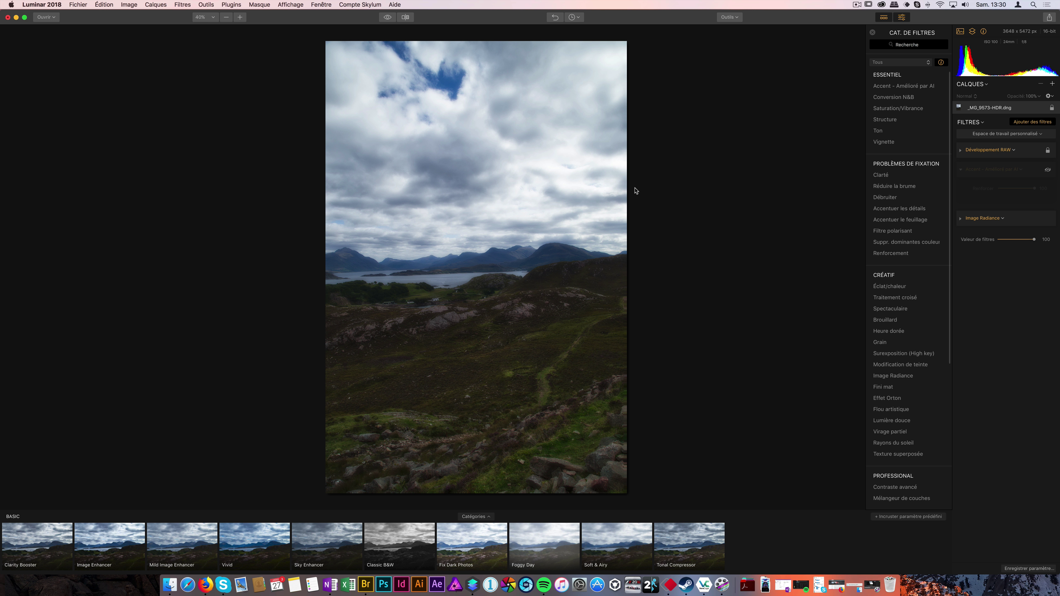
Compare the photo before and after the filters in the split view, inspecting the mountains and foreground at 100% zoom
{"action": "left_click", "coordinate": [404, 17]}
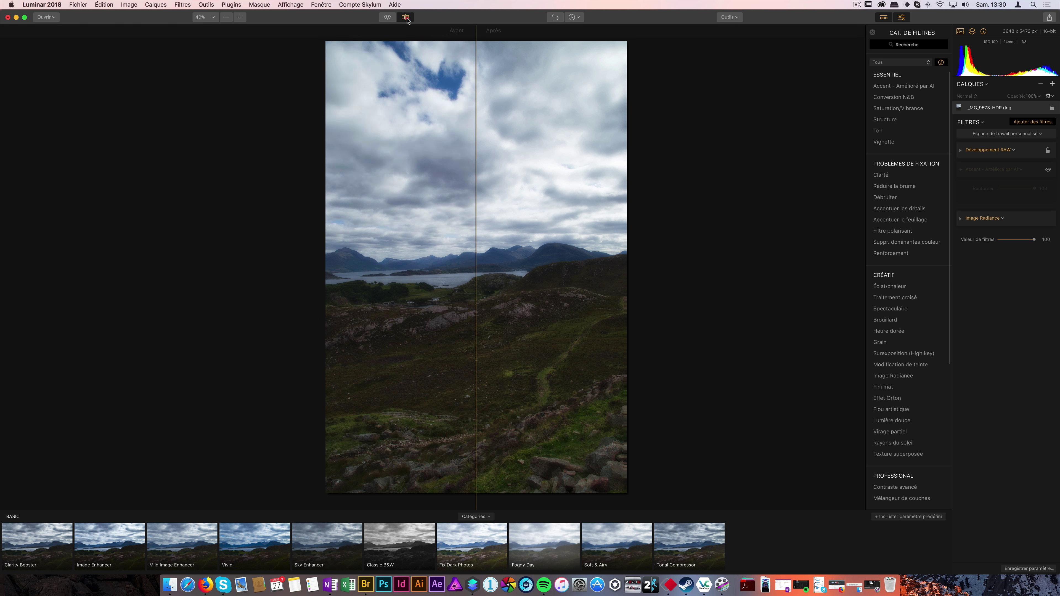
{"action": "left_click_drag", "start_coordinate": [478, 203], "coordinate": [513, 206]}
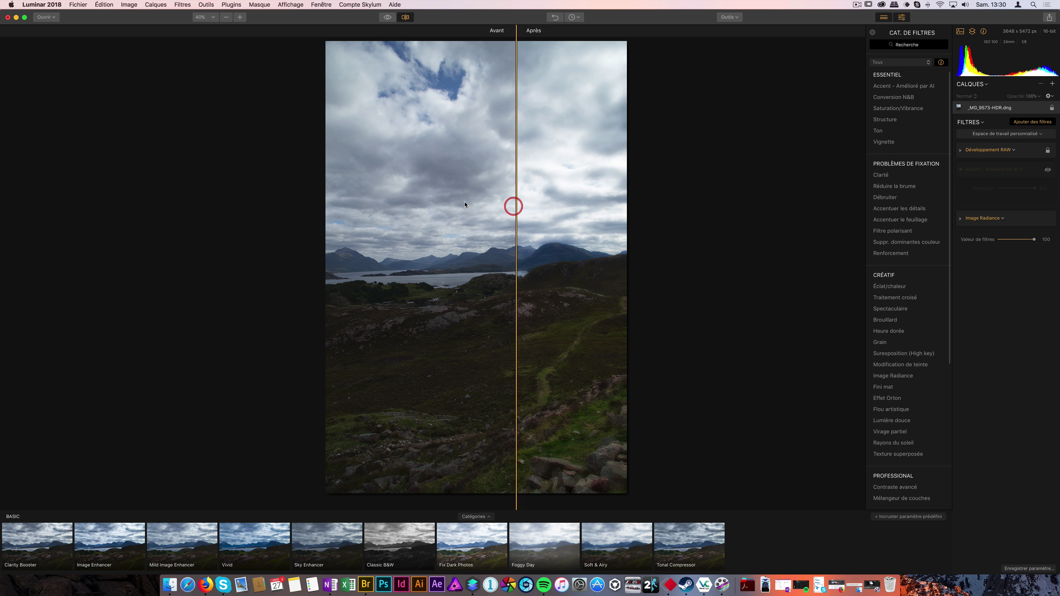
{"action": "left_click", "coordinate": [240, 17]}
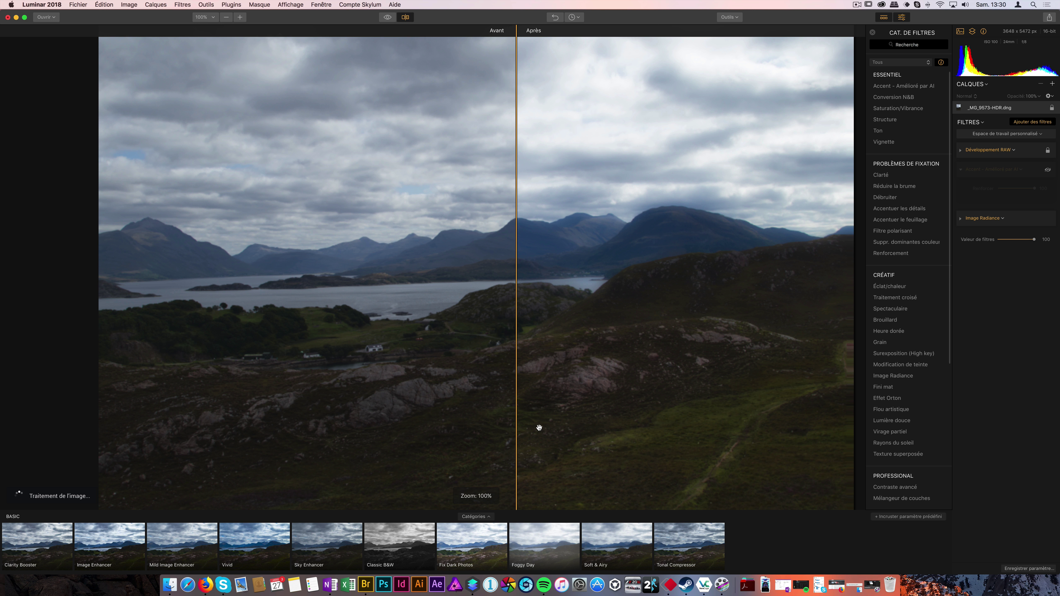
{"action": "left_click_drag", "start_coordinate": [517, 229], "coordinate": [112, 221]}
{"action": "left_click_drag", "start_coordinate": [364, 222], "coordinate": [485, 267]}
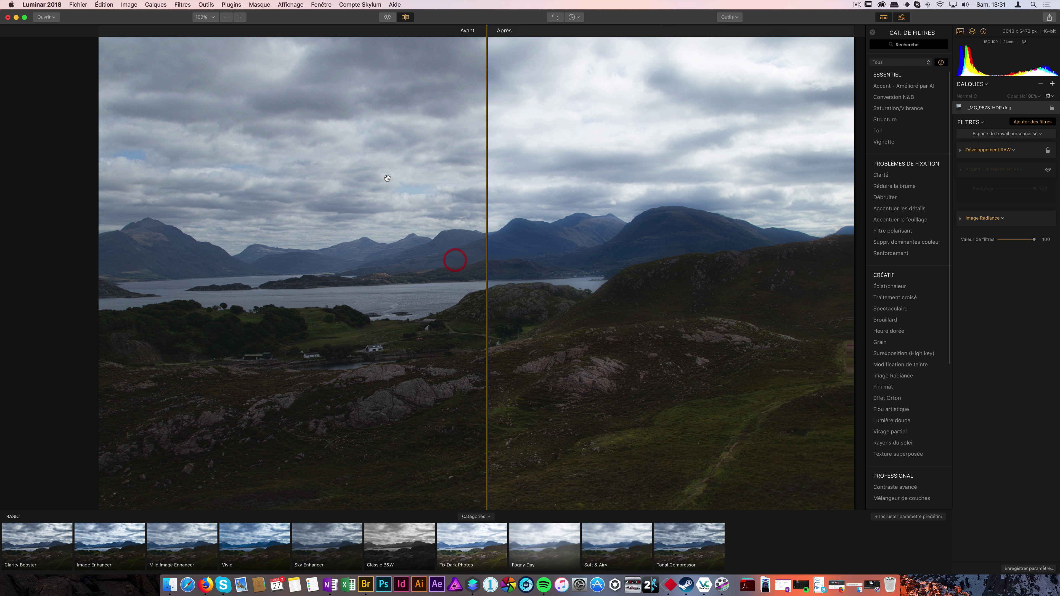
{"action": "left_click", "coordinate": [227, 17]}
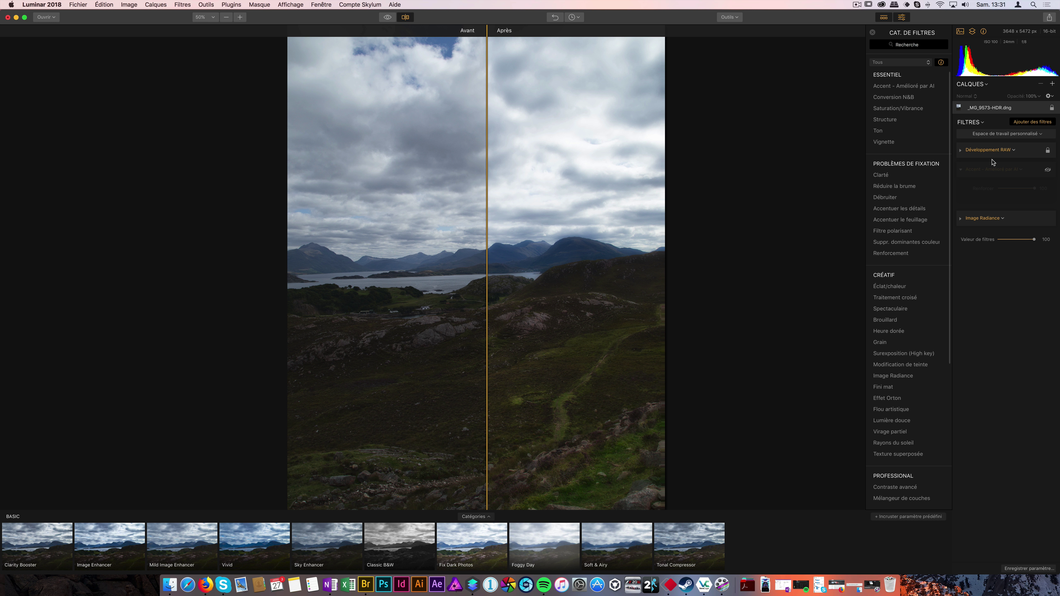
Duplicate the _MG_9573-HDR.dng layer and collapse the copy's Développement RAW settings
{"action": "right_click", "coordinate": [1001, 122]}
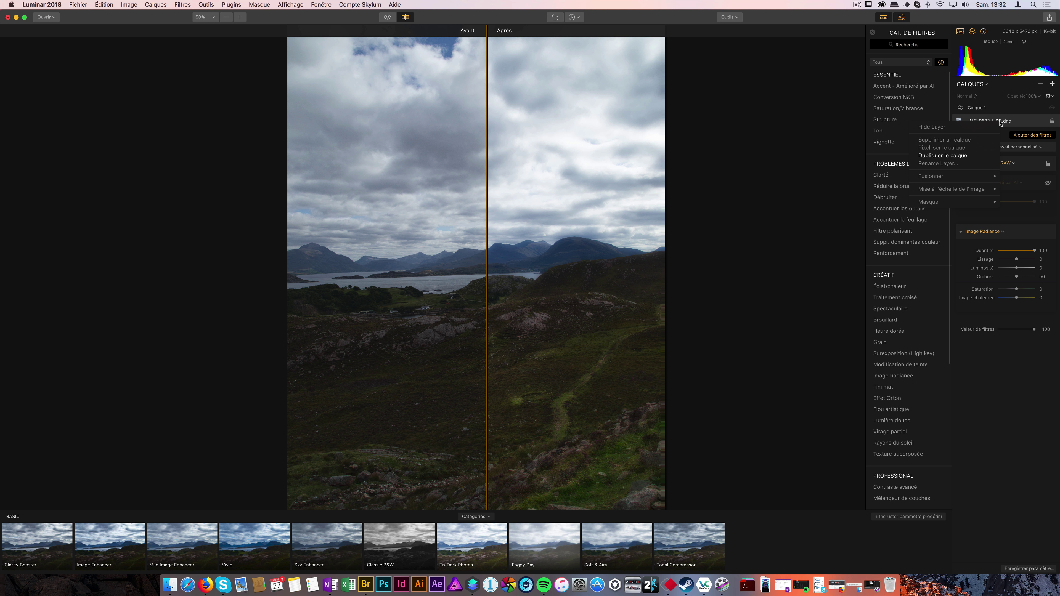
{"action": "left_click", "coordinate": [971, 155]}
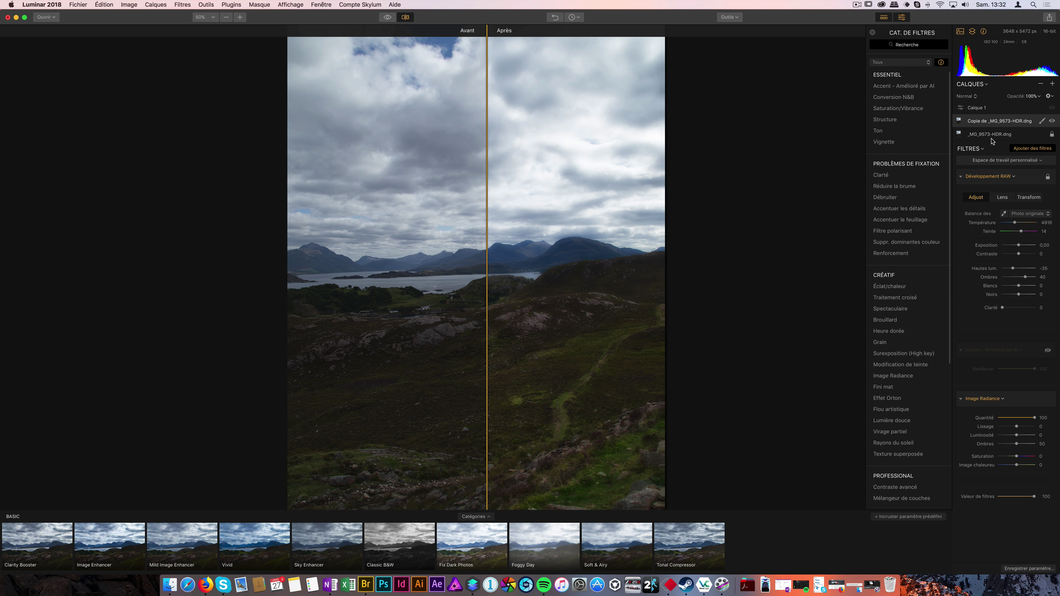
{"action": "left_click", "coordinate": [961, 176]}
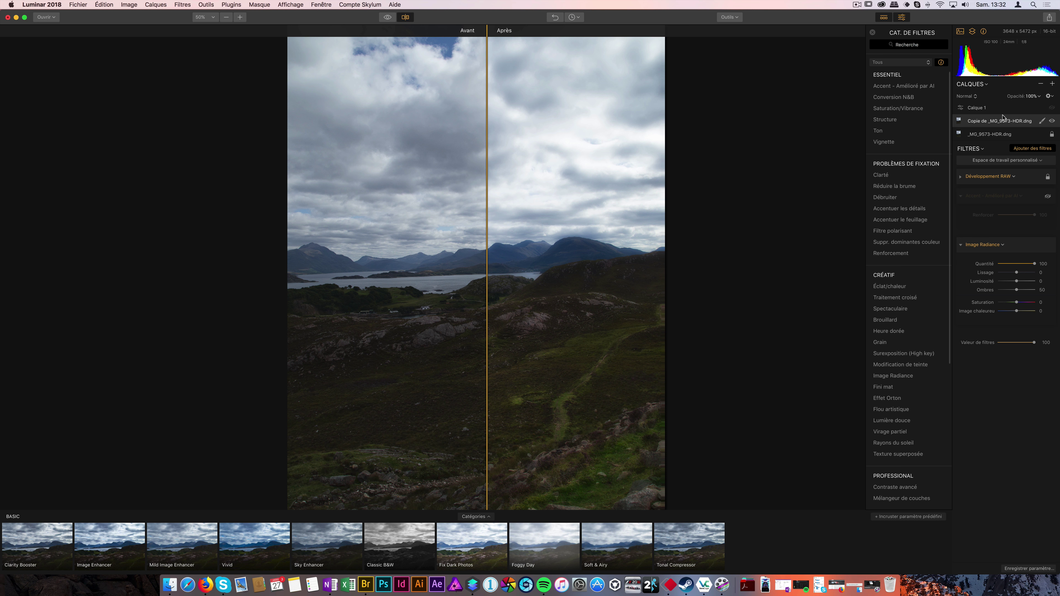
Delete the Développement RAW filter from the original _MG_9573-HDR.dng layer
{"action": "left_click", "coordinate": [1012, 177]}
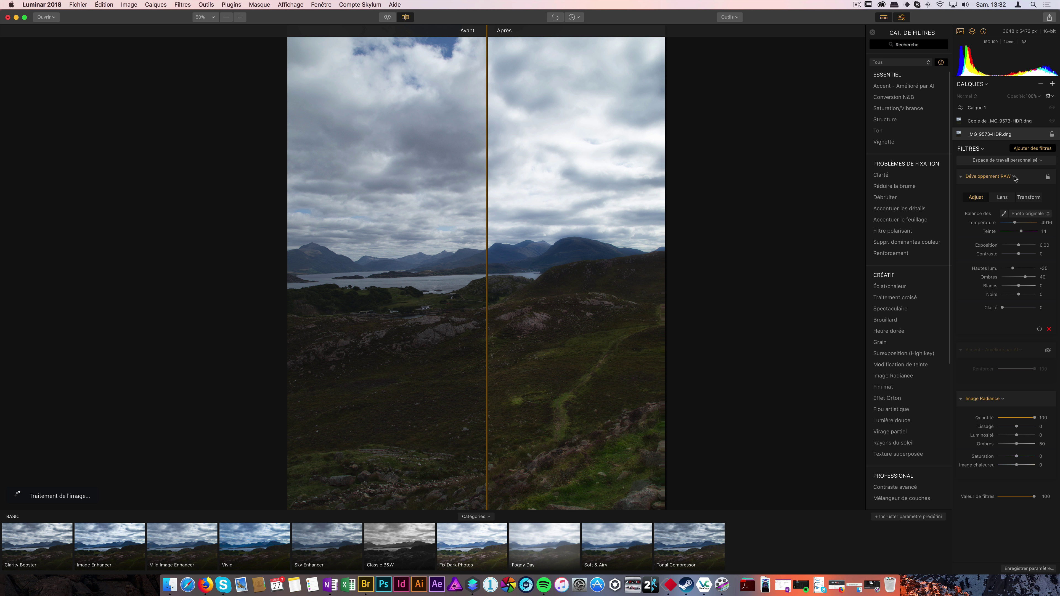
{"action": "left_click", "coordinate": [1015, 177]}
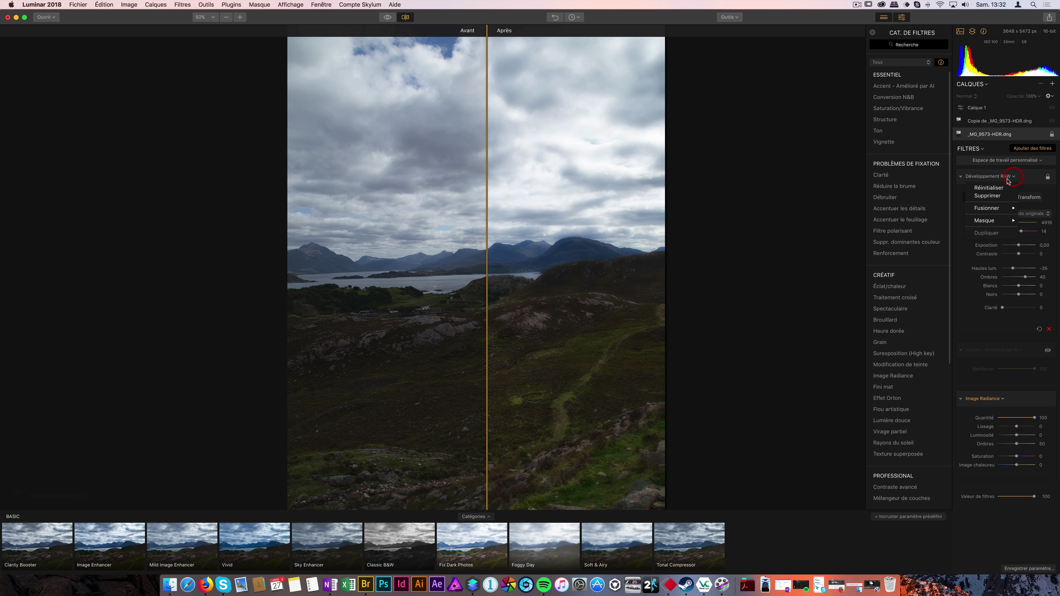
{"action": "left_click", "coordinate": [1000, 196]}
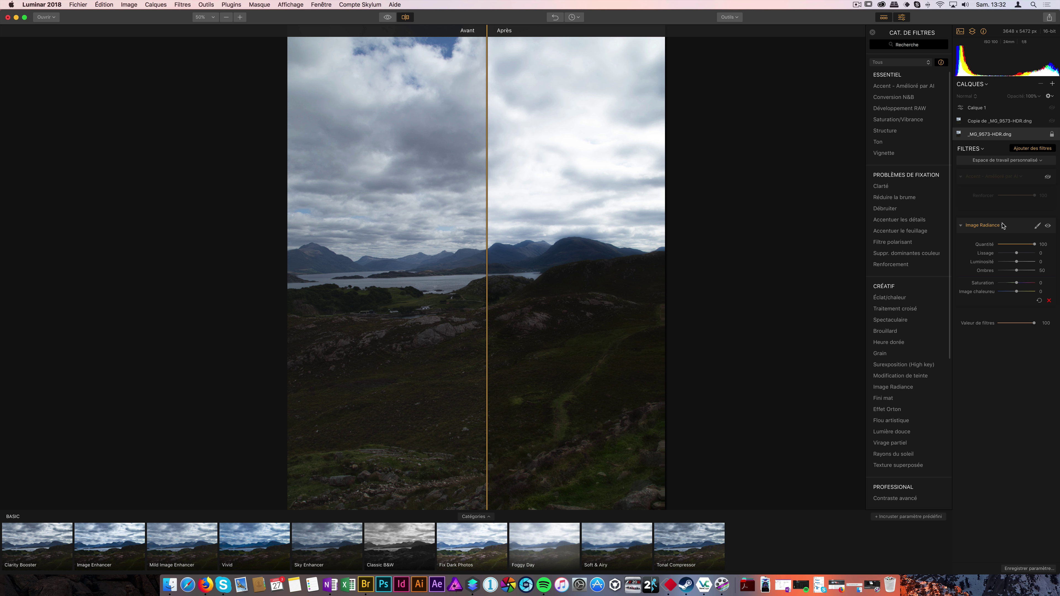
Remove the Image Radiance filter from the original _MG_9573-HDR.dng layer and re-enable its Accent - Amélioré par AI filter
{"action": "left_click", "coordinate": [1003, 225]}
{"action": "left_click", "coordinate": [1005, 245]}
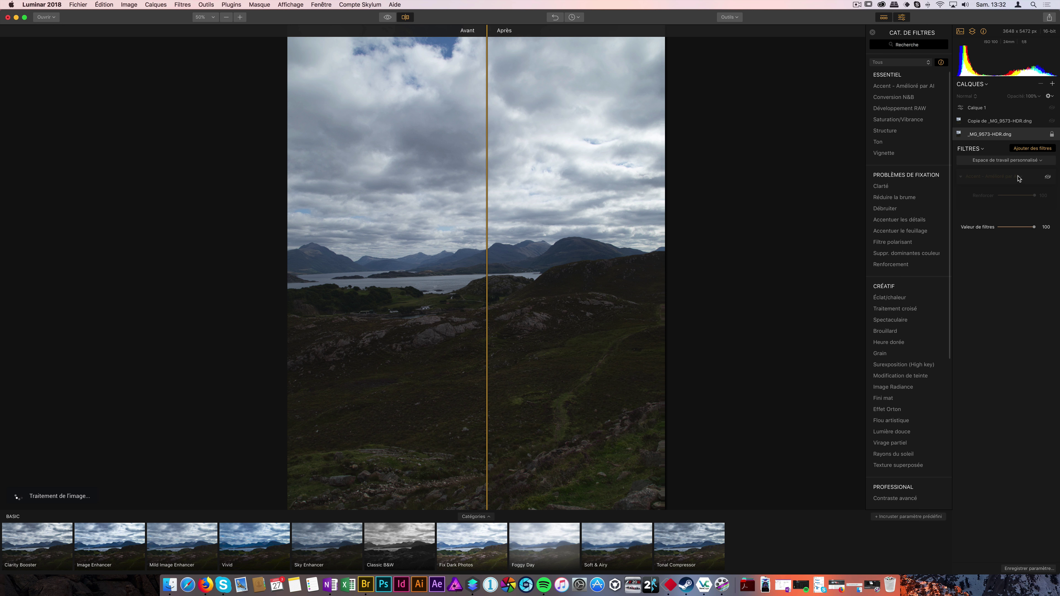
{"action": "left_click", "coordinate": [1048, 178]}
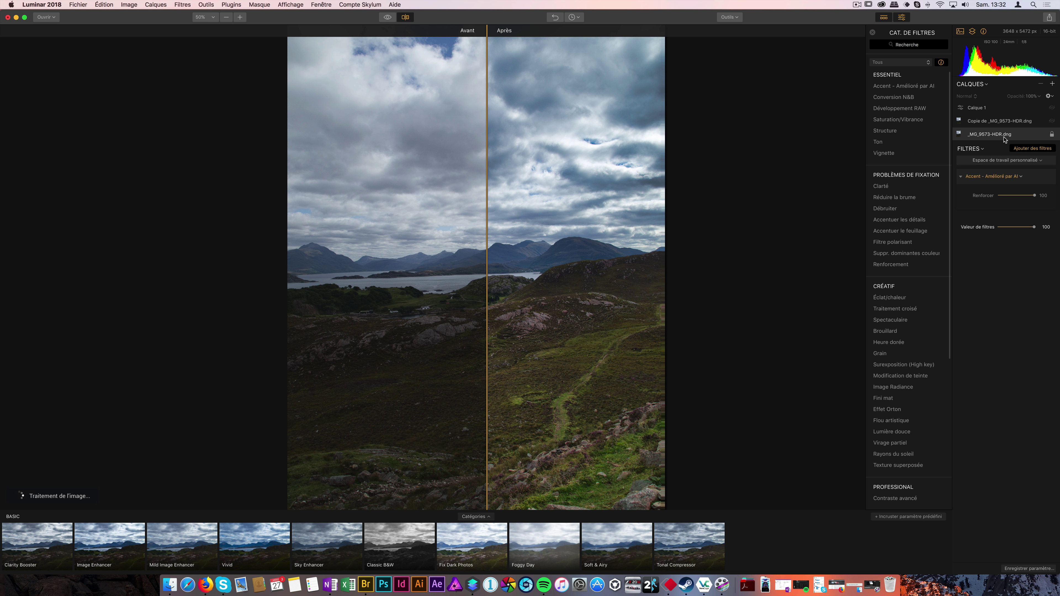
Show the copied _MG_9573-HDR.dng layer and remove its disabled Accent - Amélioré par AI filter, checking both layers' filters
{"action": "left_click", "coordinate": [1044, 121]}
{"action": "left_click", "coordinate": [1053, 121]}
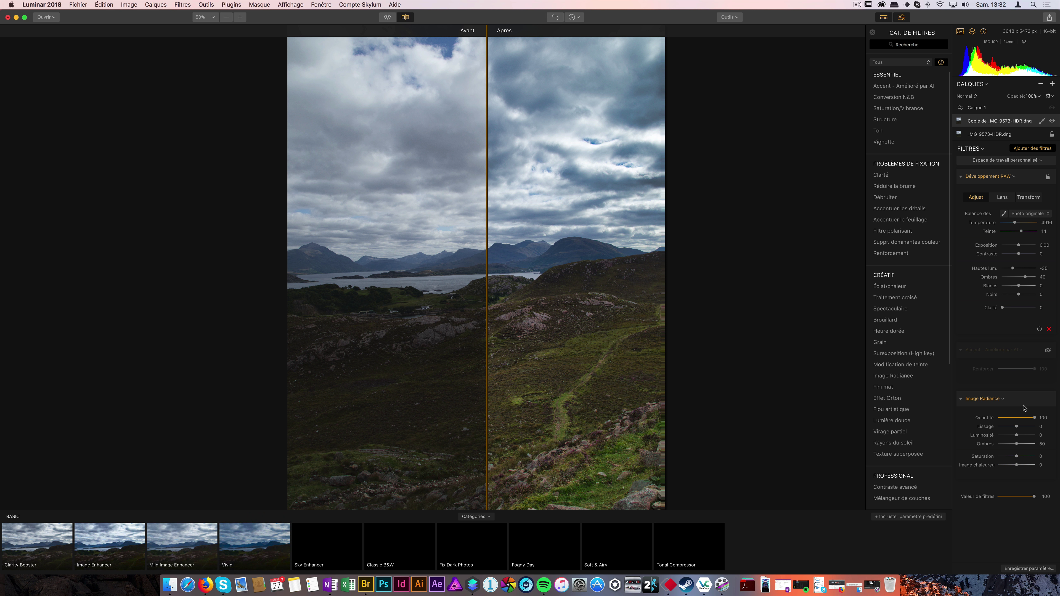
{"action": "left_click", "coordinate": [1021, 355]}
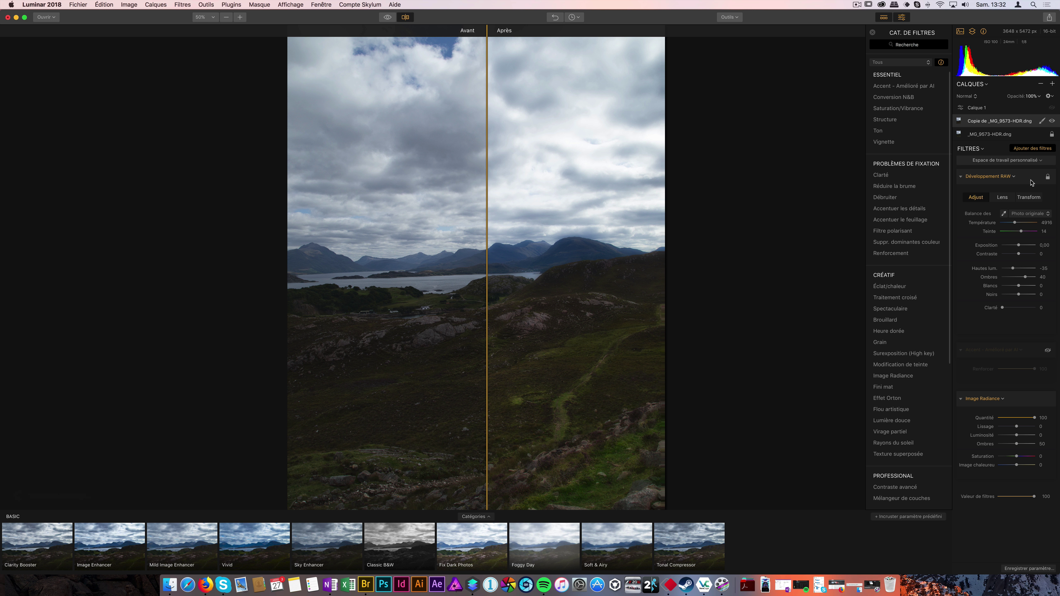
{"action": "left_click", "coordinate": [961, 177]}
{"action": "left_click", "coordinate": [1047, 197]}
{"action": "left_click", "coordinate": [961, 134]}
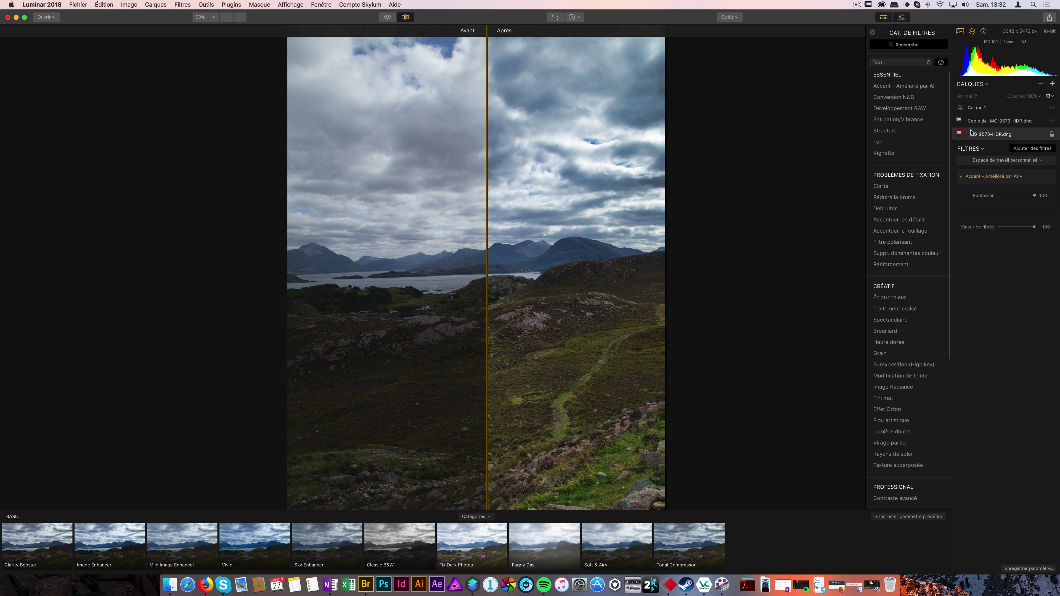
{"action": "left_click", "coordinate": [984, 125]}
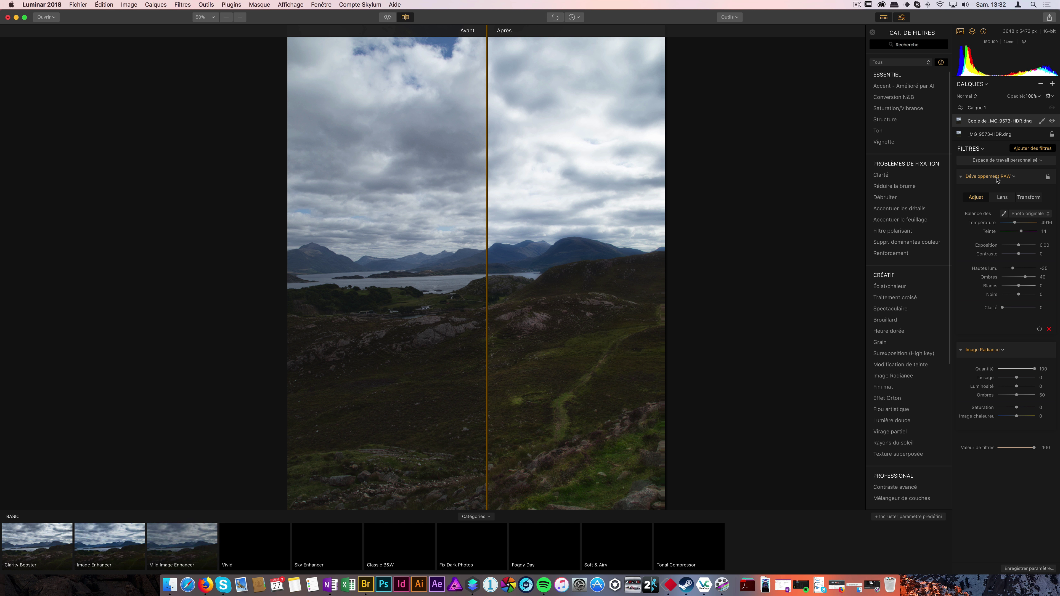
Rename the copied layer to "Ambiance rêverie" and remove the unused Calque 1 layer
{"action": "right_click", "coordinate": [1015, 122]}
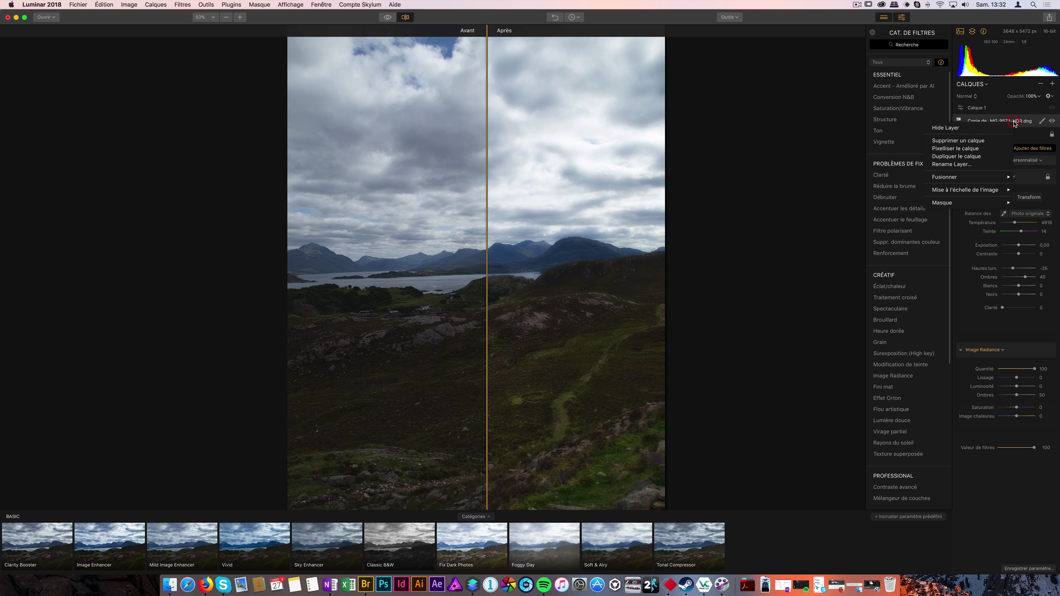
{"action": "left_click", "coordinate": [977, 165]}
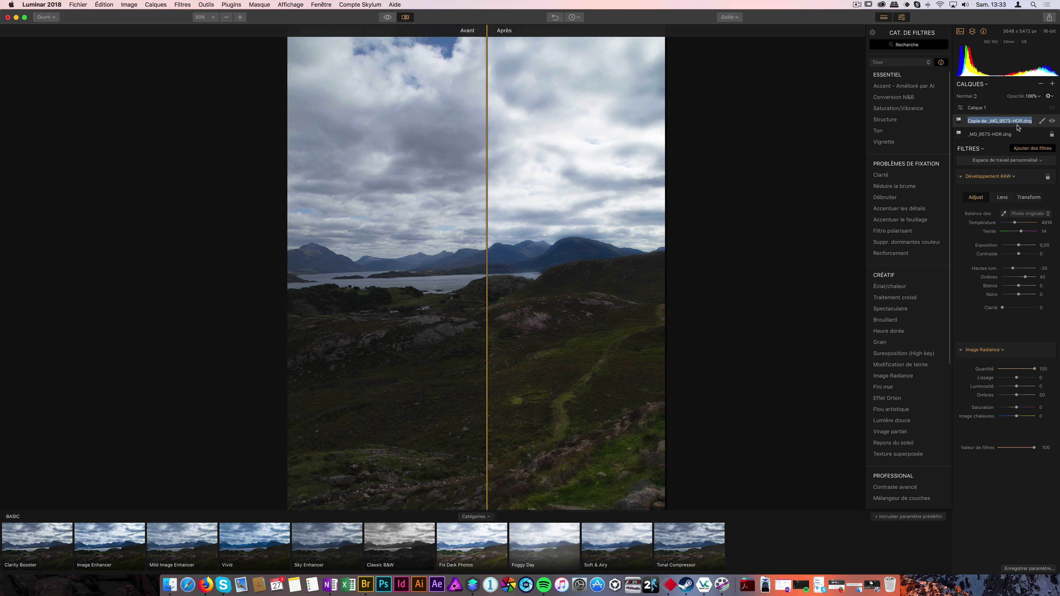
{"action": "key", "text": "shift"}
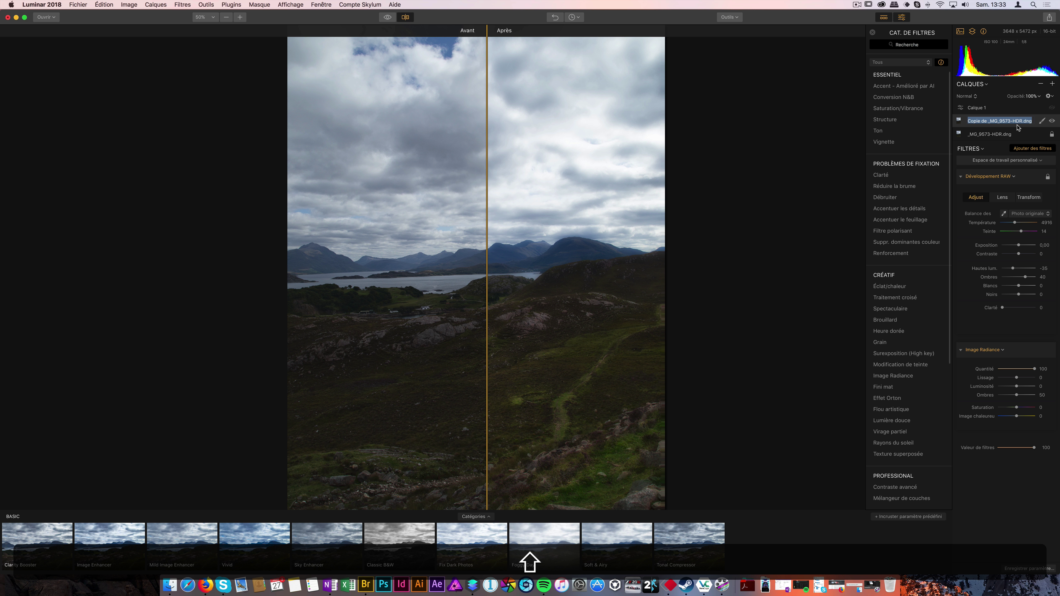
{"action": "type", "text": "Ambiance r"}
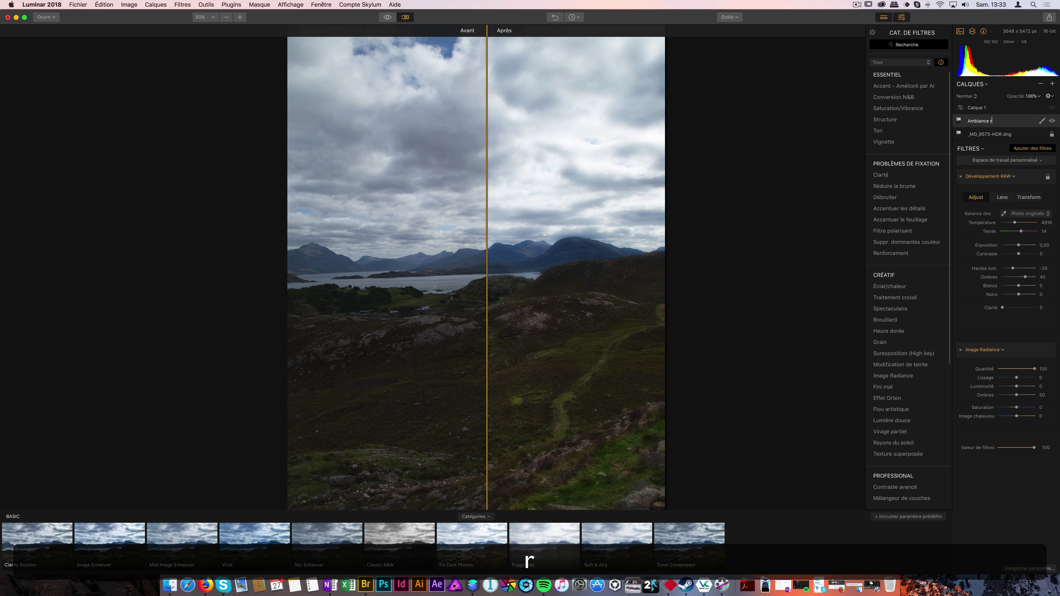
{"action": "type", "text": "êverie"}
{"action": "key", "text": "Return"}
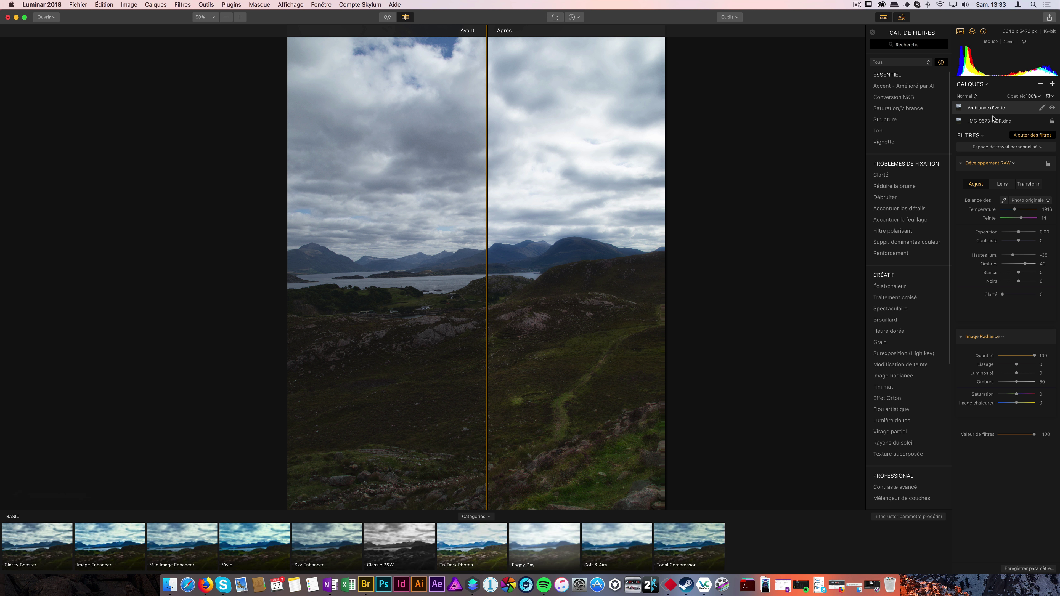
Duplicate the Ambiance rêverie layer and rename the copy to "Noir et Blanc"
{"action": "right_click", "coordinate": [992, 110]}
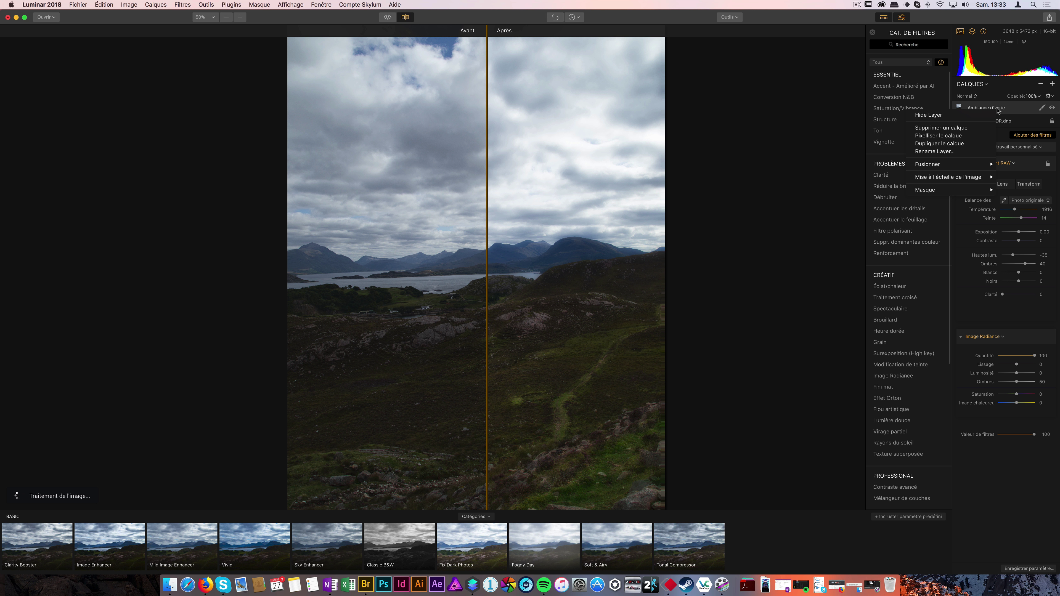
{"action": "left_click", "coordinate": [987, 143]}
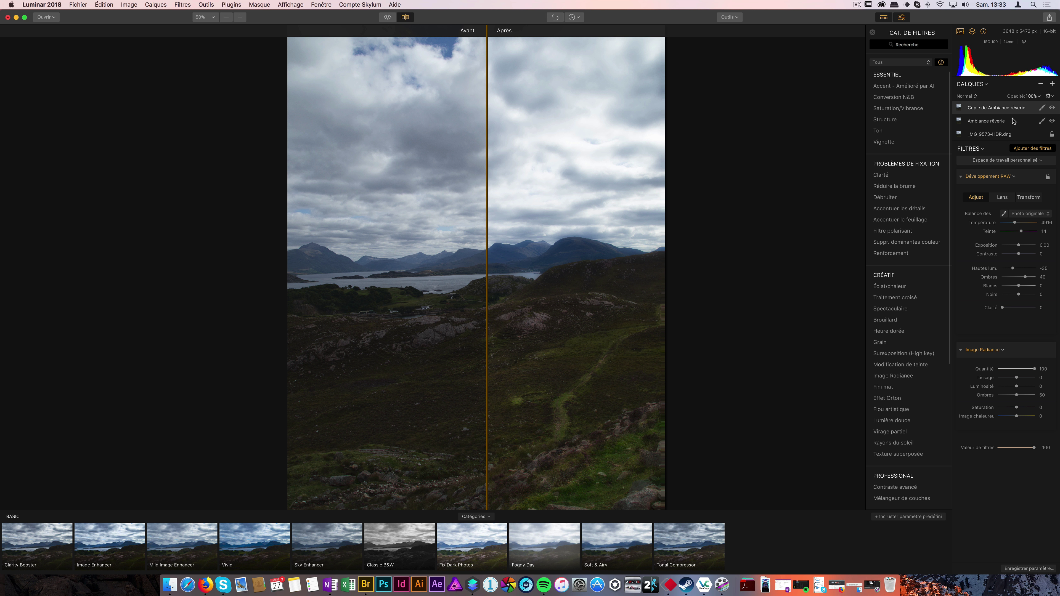
{"action": "double_click", "coordinate": [997, 107]}
{"action": "type", "text": "Noir et b"}
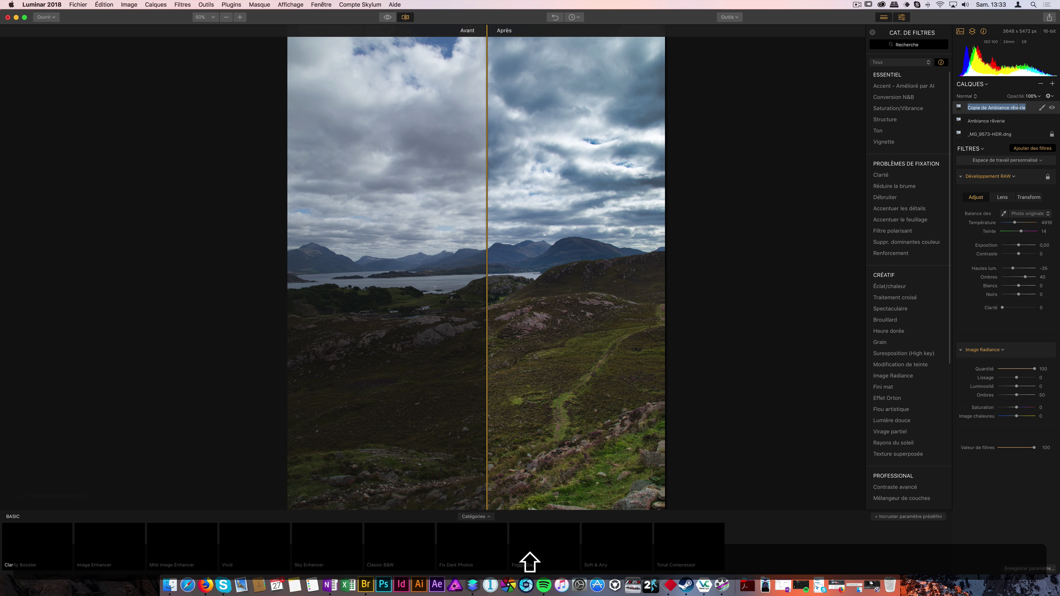
{"action": "type", "text": "lanc"}
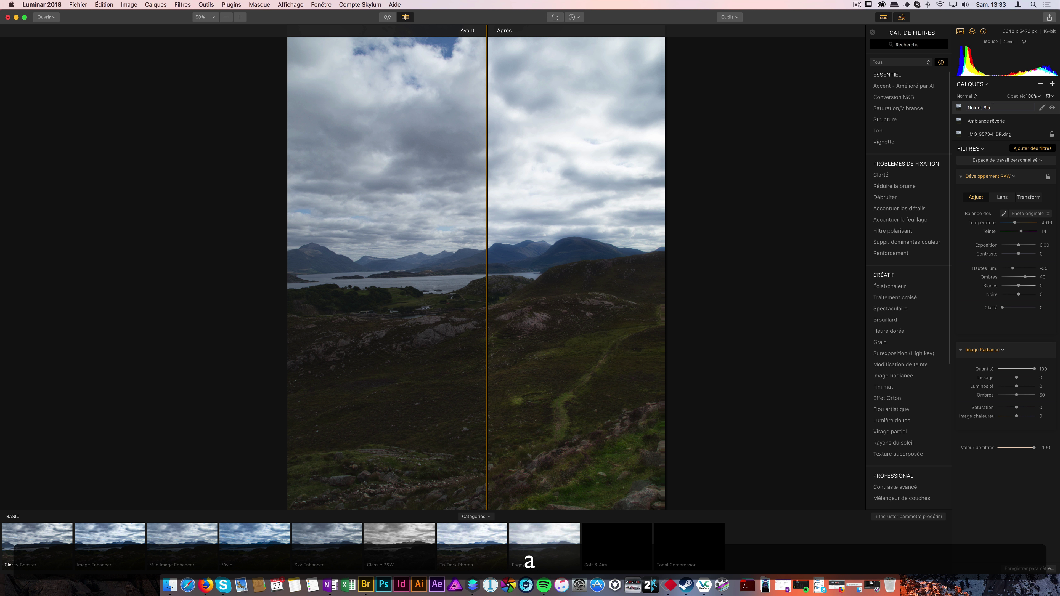
{"action": "key", "text": "Return"}
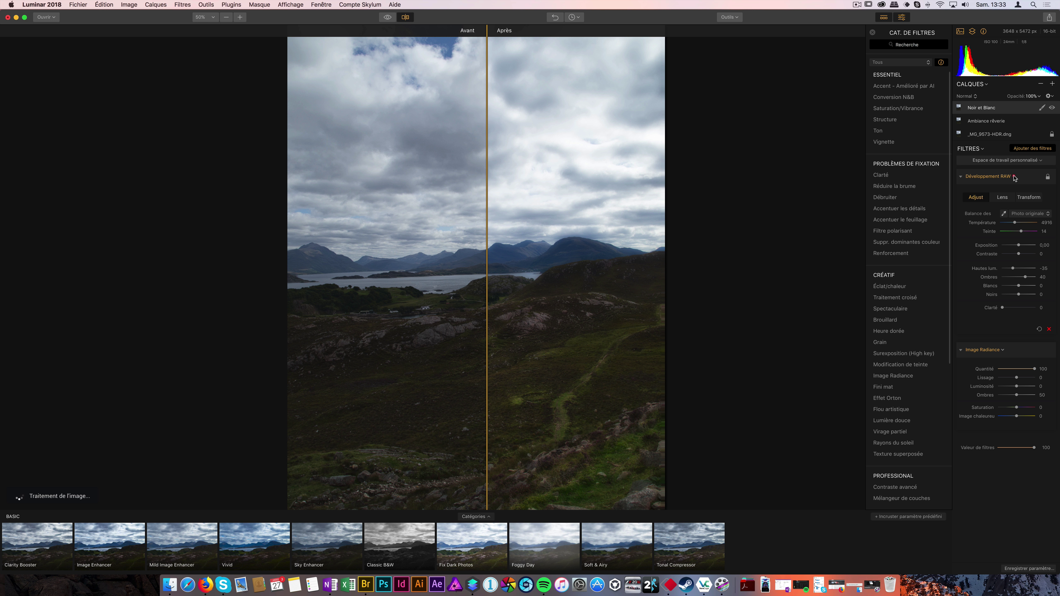
Remove the Développement RAW and Image Radiance filters from the Noir et Blanc layer and hide the Ambiance rêverie layer
{"action": "left_click", "coordinate": [1014, 176]}
{"action": "left_click", "coordinate": [1018, 196]}
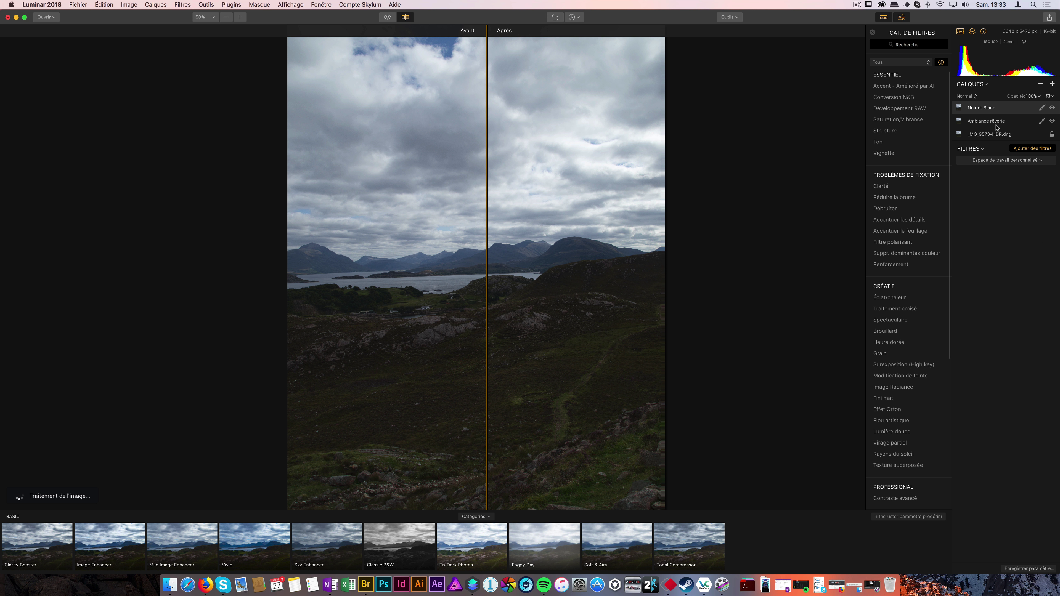
{"action": "left_click", "coordinate": [1050, 123]}
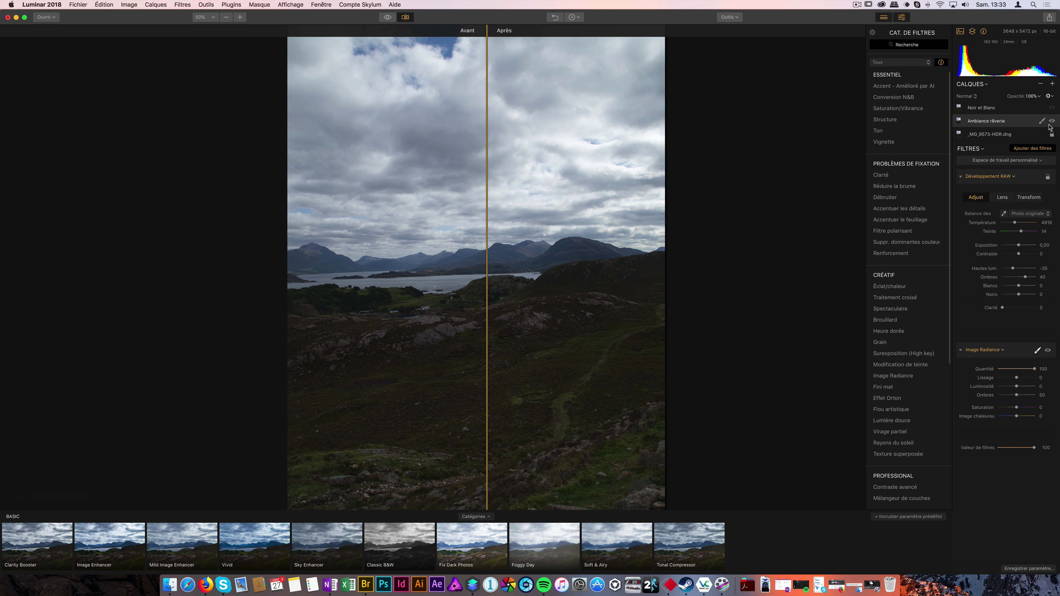
{"action": "left_click", "coordinate": [1052, 108]}
Add a Conversion N&B filter to the Noir et Blanc layer with luminance Jaune 97, Vert 98 and Bleu about -46, viewed without the before/after split
{"action": "left_click", "coordinate": [894, 97]}
{"action": "left_click", "coordinate": [405, 18]}
{"action": "left_click", "coordinate": [1043, 195]}
{"action": "left_click_drag", "start_coordinate": [1015, 230], "coordinate": [1031, 230]}
{"action": "left_click_drag", "start_coordinate": [1016, 238], "coordinate": [1031, 238]}
{"action": "left_click_drag", "start_coordinate": [1016, 254], "coordinate": [1008, 255]}
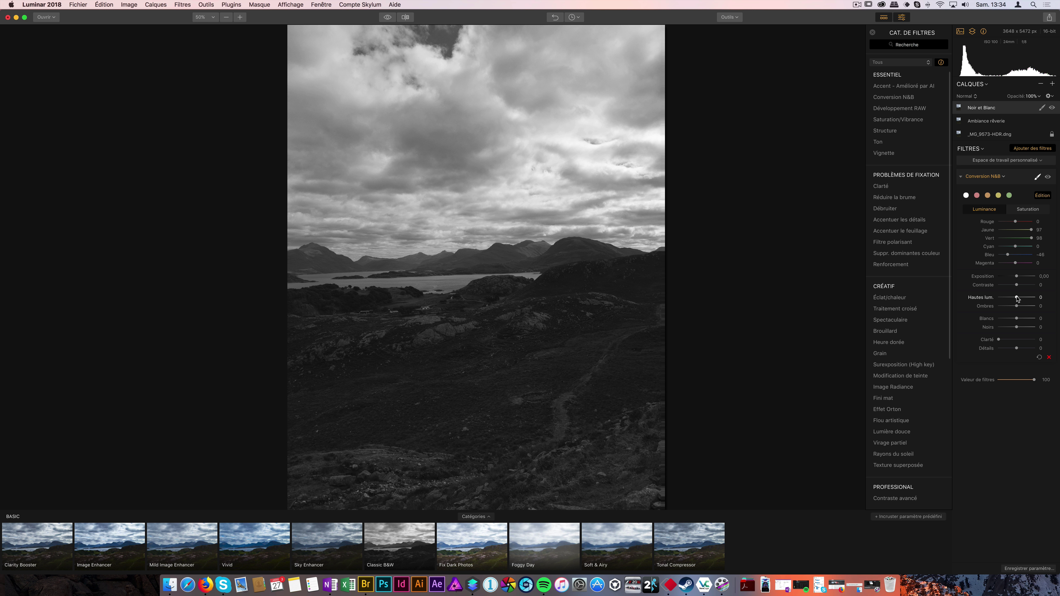
Try Exposition 0,65, Contraste 72, Hautes lum. about -74 and Ombres 64 in the Conversion N&B filter
{"action": "mouse_move", "coordinate": [1017, 298]}
{"action": "left_mouse_down"}
{"action": "mouse_move", "coordinate": [1006, 299]}
{"action": "mouse_move", "coordinate": [1028, 307]}
{"action": "left_mouse_up"}
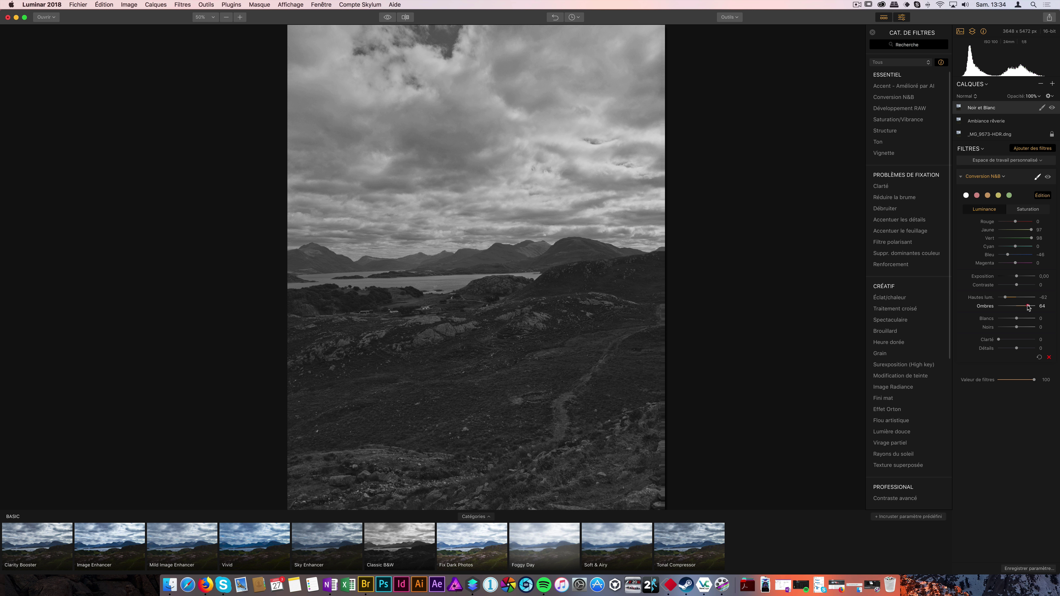
{"action": "left_click_drag", "start_coordinate": [1016, 277], "coordinate": [1018, 278]}
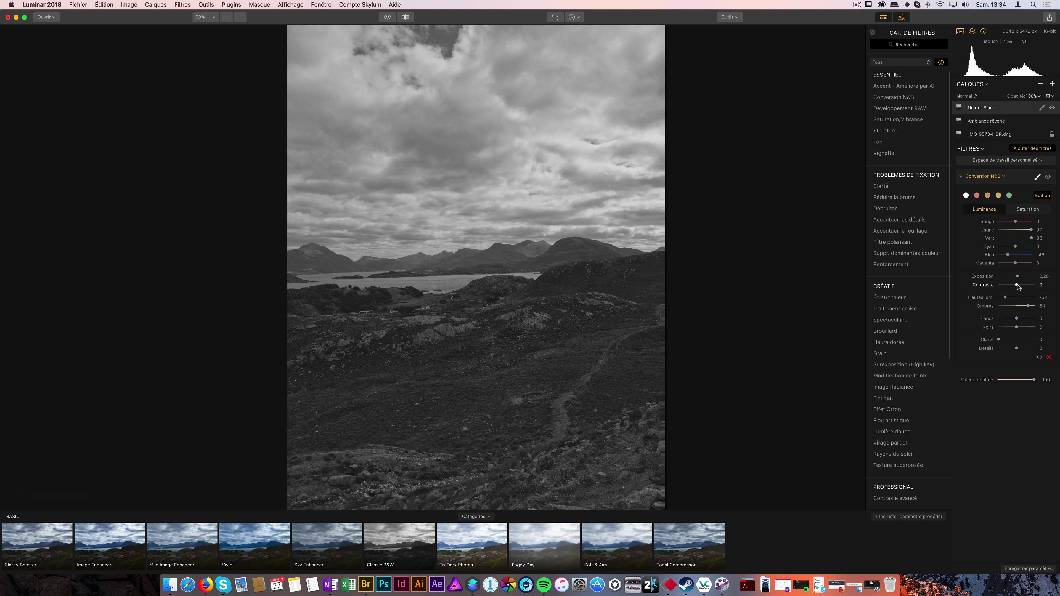
{"action": "mouse_move", "coordinate": [1020, 286]}
{"action": "left_mouse_down"}
{"action": "mouse_move", "coordinate": [1033, 287]}
{"action": "mouse_move", "coordinate": [1018, 276]}
{"action": "left_mouse_up"}
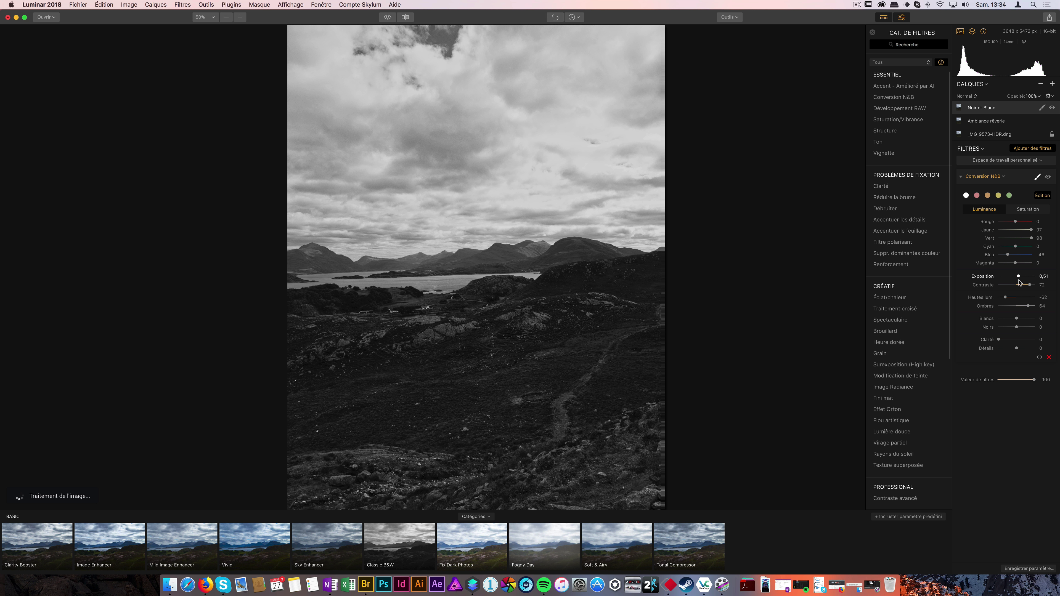
{"action": "left_click_drag", "start_coordinate": [1005, 297], "coordinate": [1002, 299]}
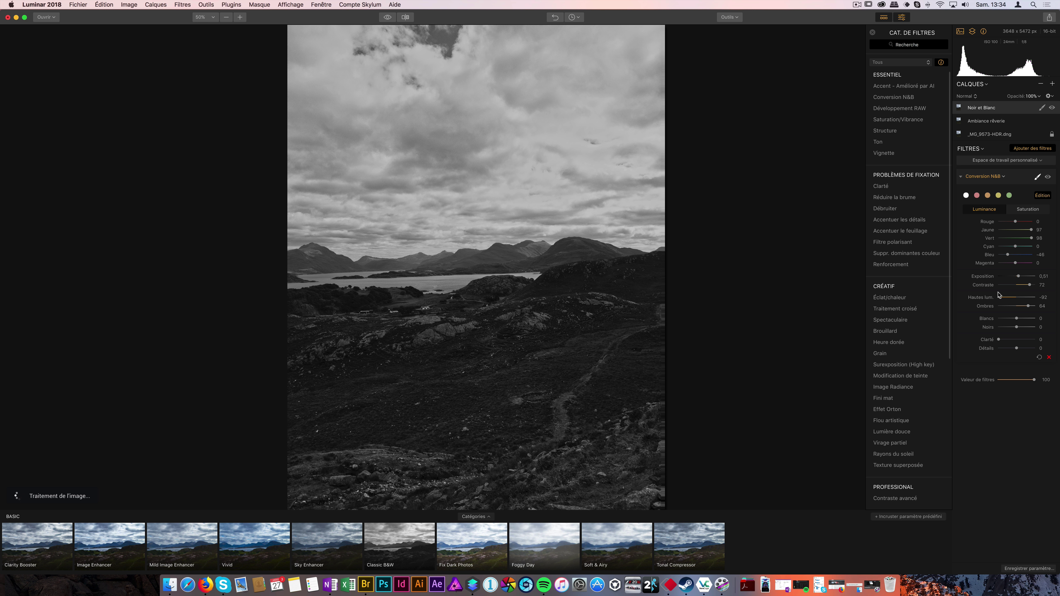
{"action": "left_click_drag", "start_coordinate": [1000, 297], "coordinate": [1019, 280]}
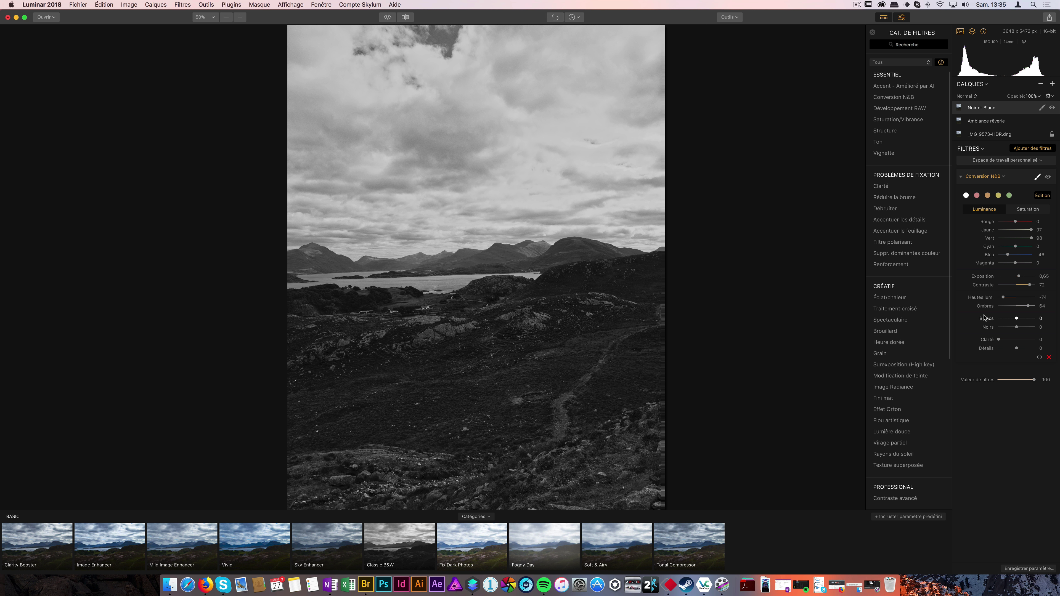
Reset Hautes lum., Ombres, Contraste and Exposition of the Conversion N&B filter to 0
{"action": "double_click", "coordinate": [988, 298]}
{"action": "double_click", "coordinate": [985, 306]}
{"action": "double_click", "coordinate": [983, 285]}
{"action": "double_click", "coordinate": [983, 277]}
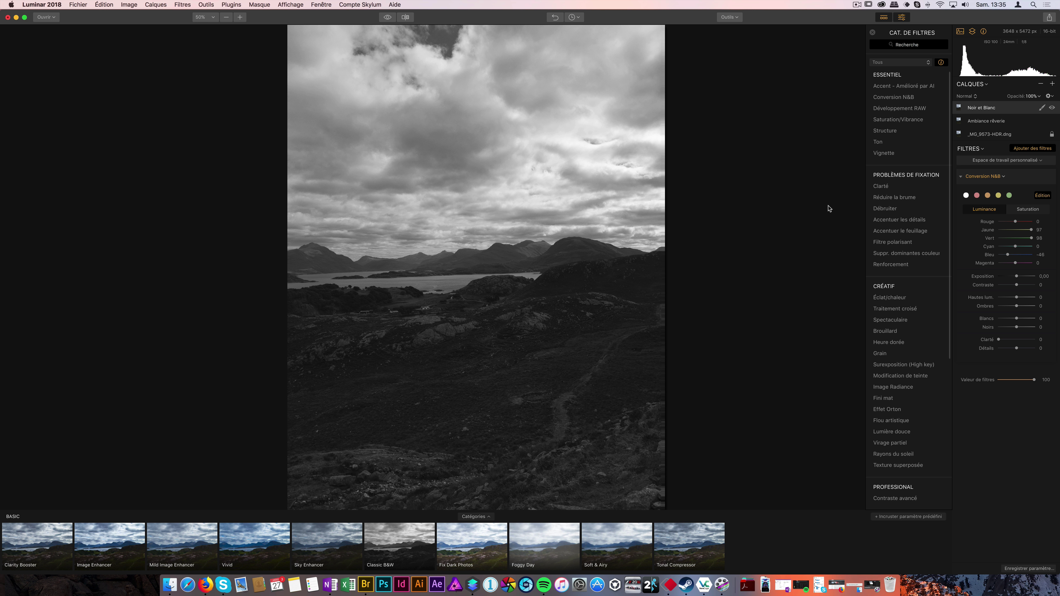
Add a Courbes filter to the Noir et Blanc layer and bend its RGB curve downward to darken the image
{"action": "scroll", "coordinate": [927, 344], "scroll_direction": "down", "scroll_amount": 10}
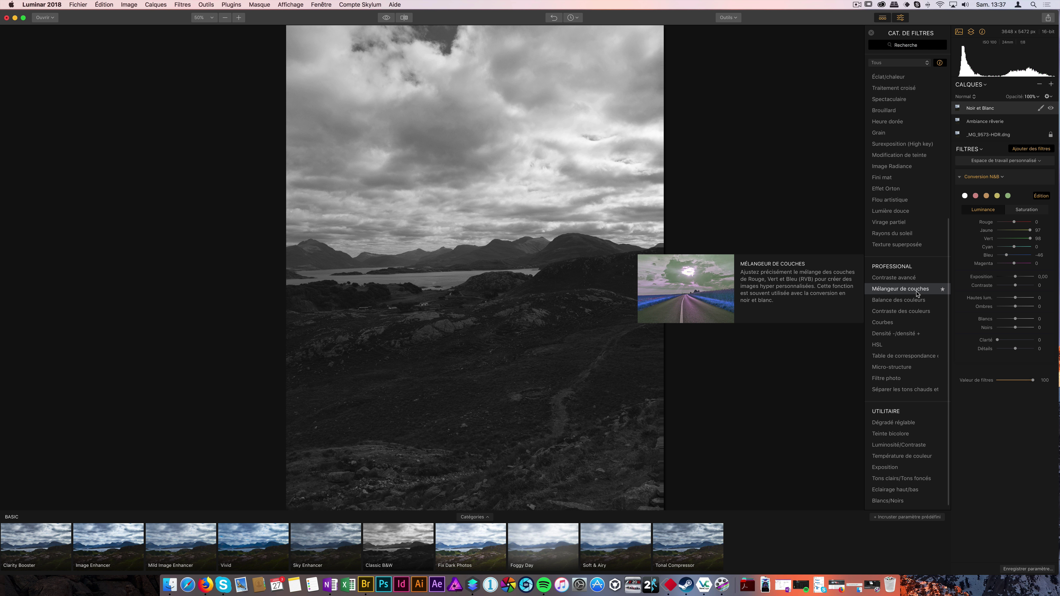
{"action": "left_click", "coordinate": [897, 323]}
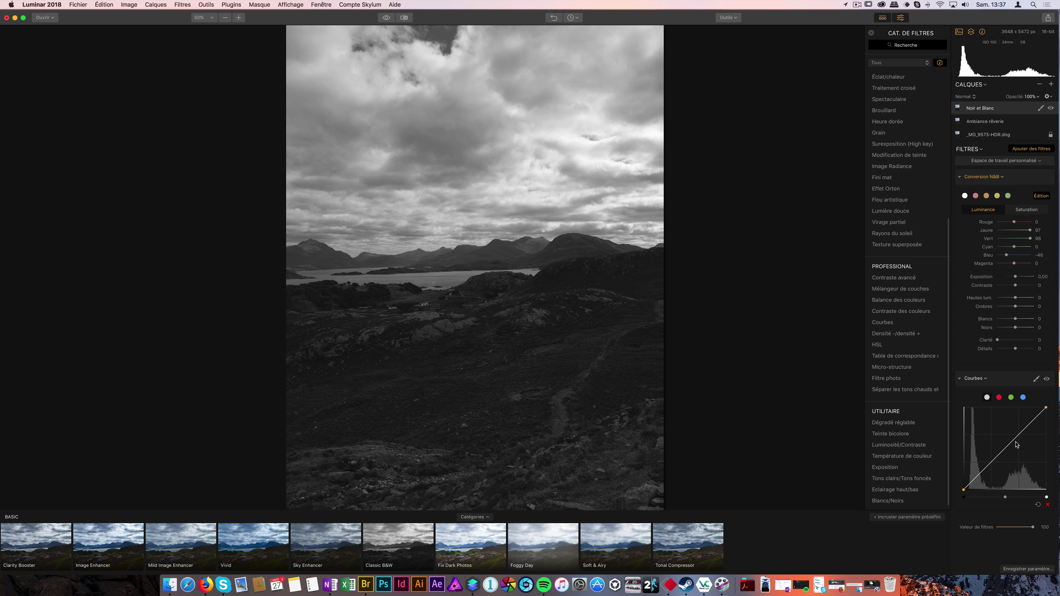
{"action": "left_click", "coordinate": [1017, 440]}
{"action": "left_click_drag", "start_coordinate": [1017, 442], "coordinate": [1032, 429]}
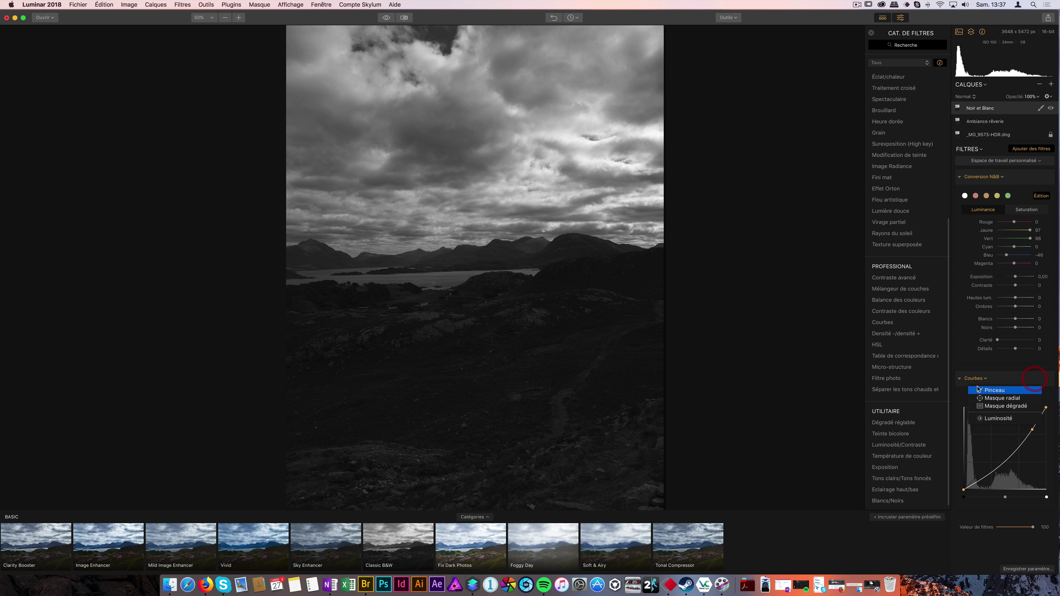
Limit the Courbes filter to the sky with a gradient mask centred on the mountain horizon, and compare the photo with the filter off and on
{"action": "left_click", "coordinate": [1036, 378]}
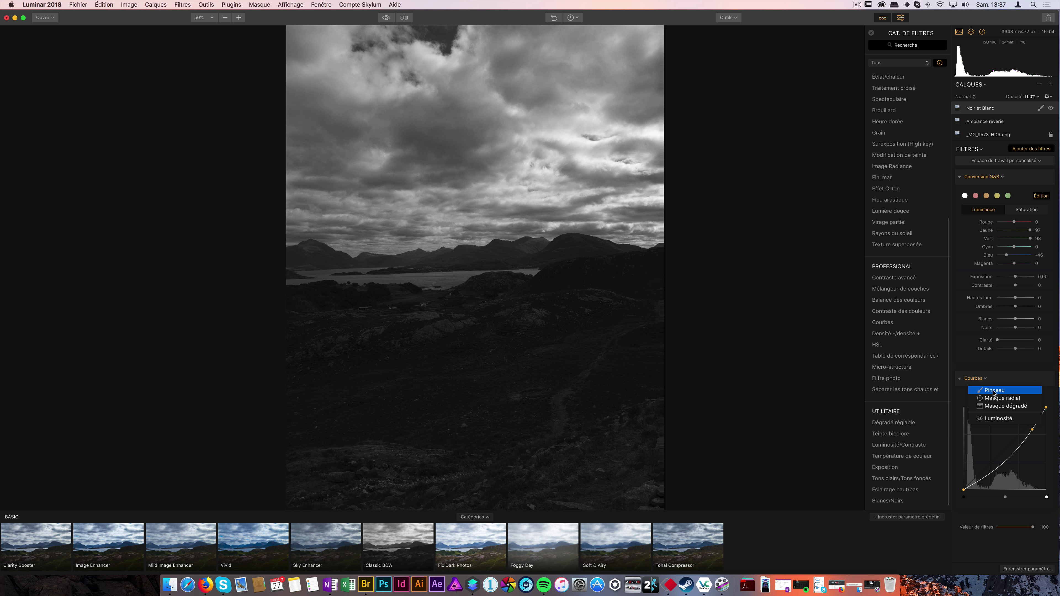
{"action": "left_click", "coordinate": [1000, 407]}
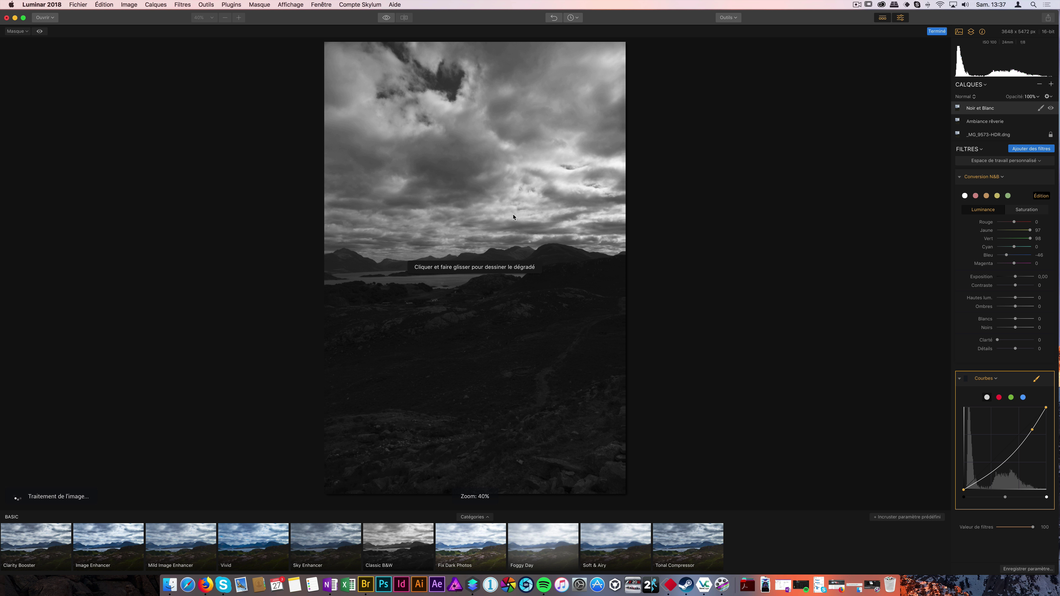
{"action": "mouse_move", "coordinate": [492, 47]}
{"action": "left_mouse_down"}
{"action": "mouse_move", "coordinate": [495, 280]}
{"action": "mouse_move", "coordinate": [485, 296]}
{"action": "mouse_move", "coordinate": [486, 272]}
{"action": "left_mouse_up"}
{"action": "left_click_drag", "start_coordinate": [494, 169], "coordinate": [480, 231]}
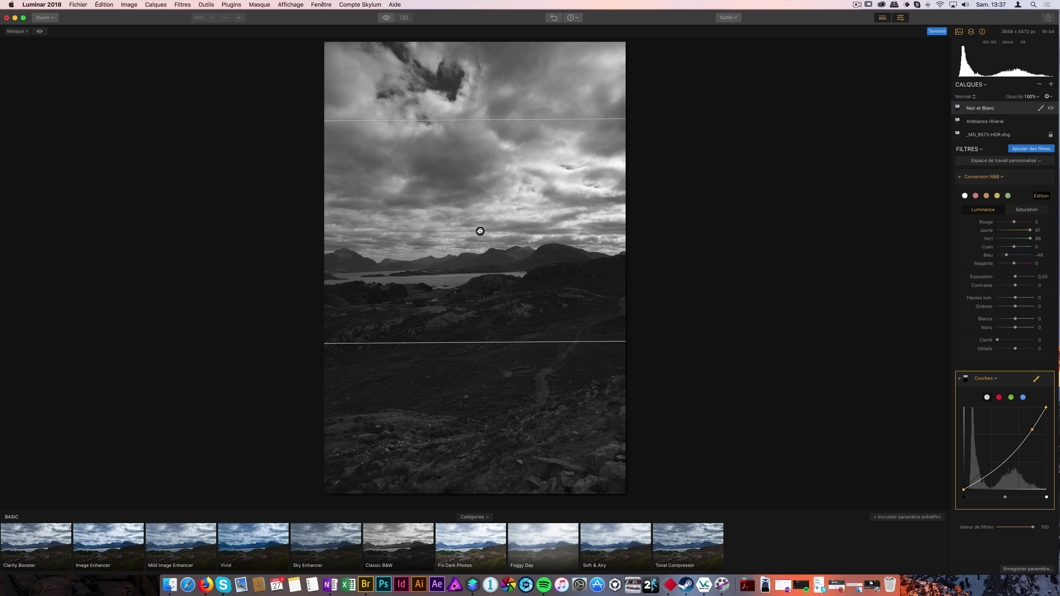
{"action": "left_click_drag", "start_coordinate": [480, 342], "coordinate": [483, 257]}
{"action": "left_click_drag", "start_coordinate": [480, 190], "coordinate": [480, 224]}
{"action": "left_click_drag", "start_coordinate": [484, 293], "coordinate": [484, 233]}
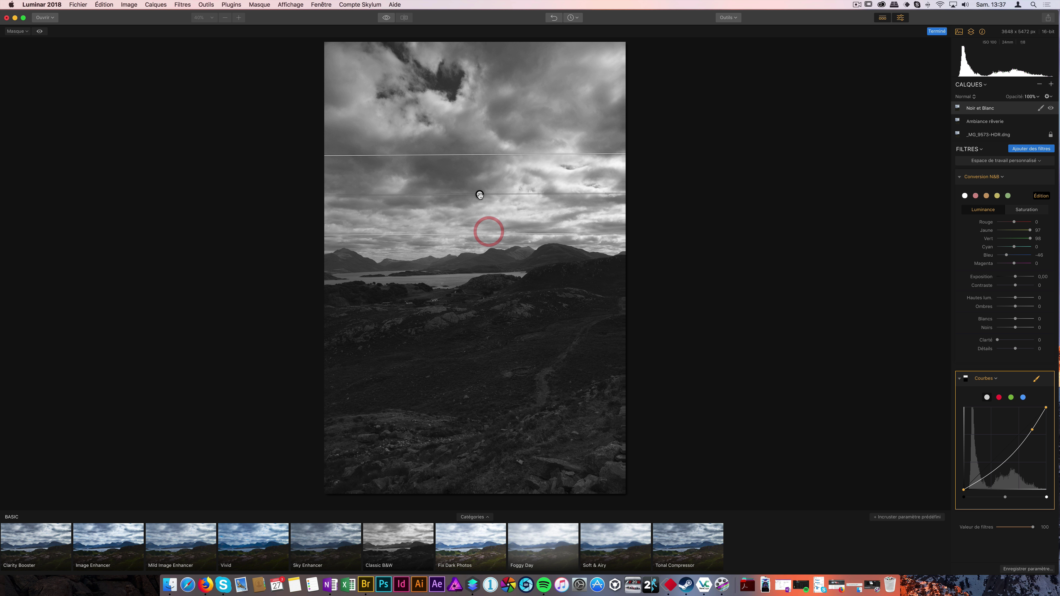
{"action": "left_click_drag", "start_coordinate": [478, 194], "coordinate": [474, 248]}
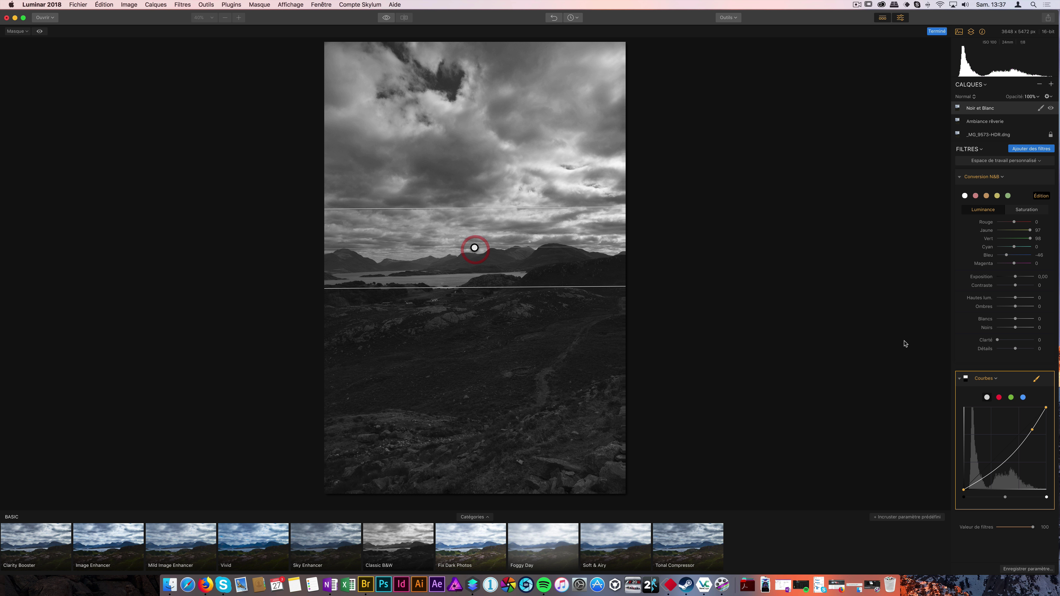
{"action": "left_click", "coordinate": [1048, 379]}
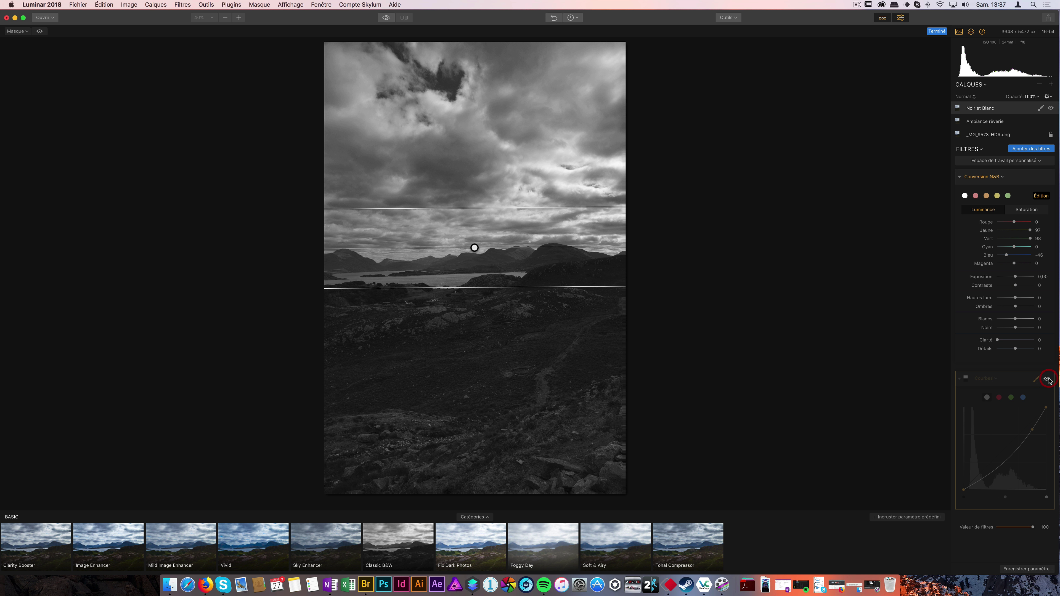
{"action": "left_click", "coordinate": [1047, 379]}
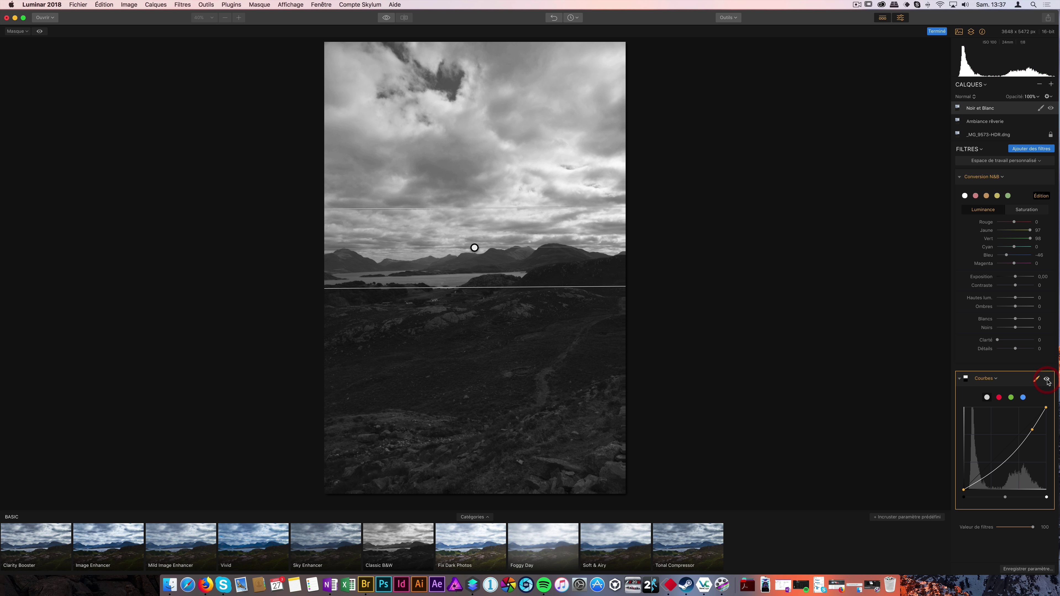
Compare the sky with the Courbes filter switched off and on
{"action": "left_click", "coordinate": [1047, 379]}
{"action": "left_click", "coordinate": [1047, 380]}
{"action": "left_click", "coordinate": [1048, 380]}
{"action": "left_click", "coordinate": [1048, 379]}
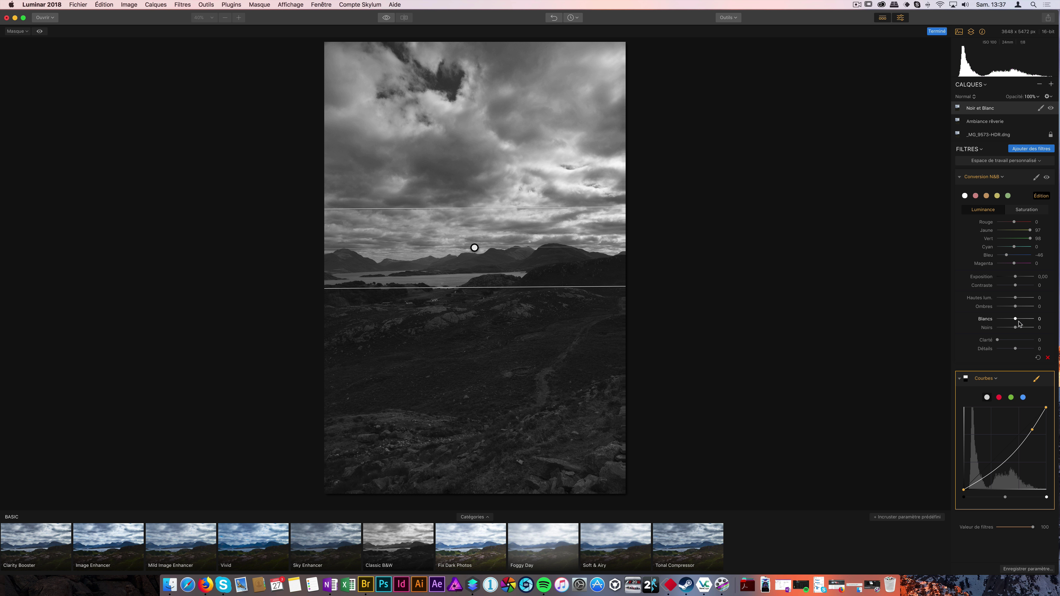
Add a Contraste avancé filter to the Noir et Blanc layer with Quantité 30 for Tons moyens and 55 for Ombres
{"action": "left_click", "coordinate": [1027, 150]}
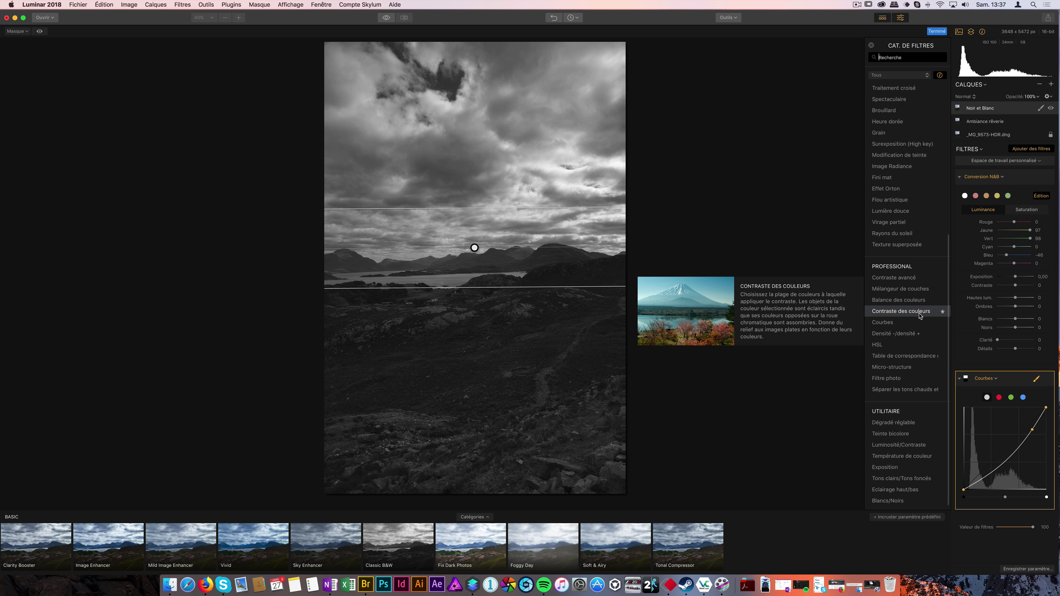
{"action": "scroll", "coordinate": [921, 368], "scroll_direction": "up", "scroll_amount": 5}
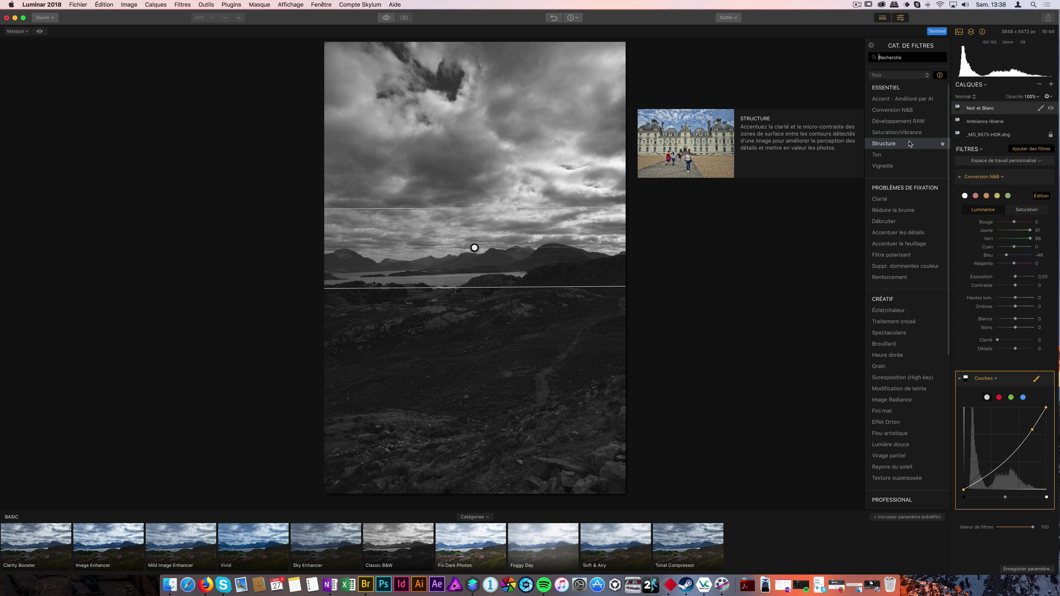
{"action": "scroll", "coordinate": [910, 144], "scroll_direction": "down", "scroll_amount": 5}
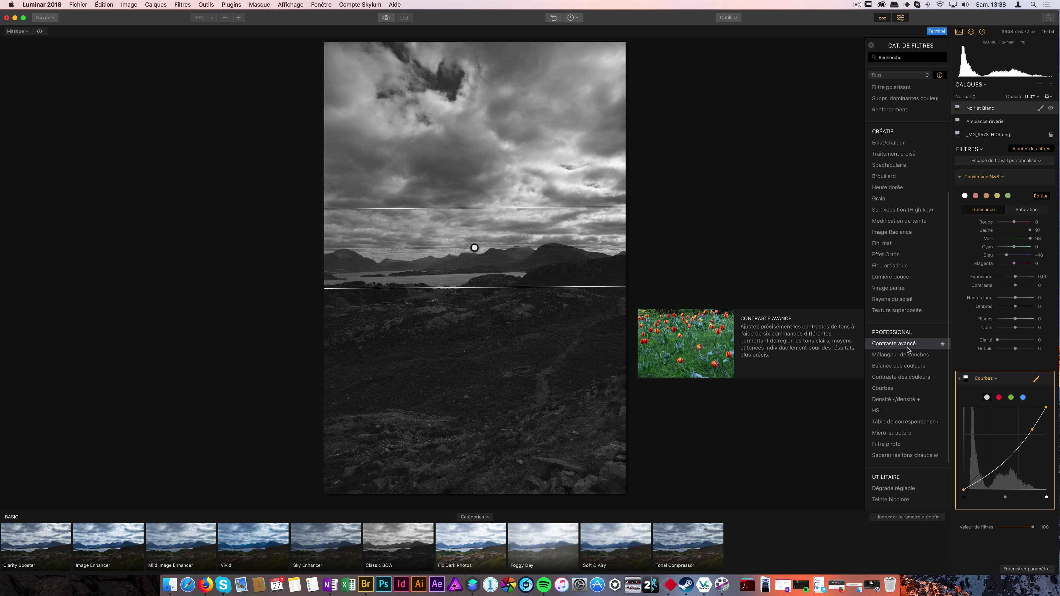
{"action": "scroll", "coordinate": [908, 348], "scroll_direction": "up", "scroll_amount": 4}
{"action": "scroll", "coordinate": [909, 350], "scroll_direction": "down", "scroll_amount": 5}
{"action": "left_click", "coordinate": [911, 300]}
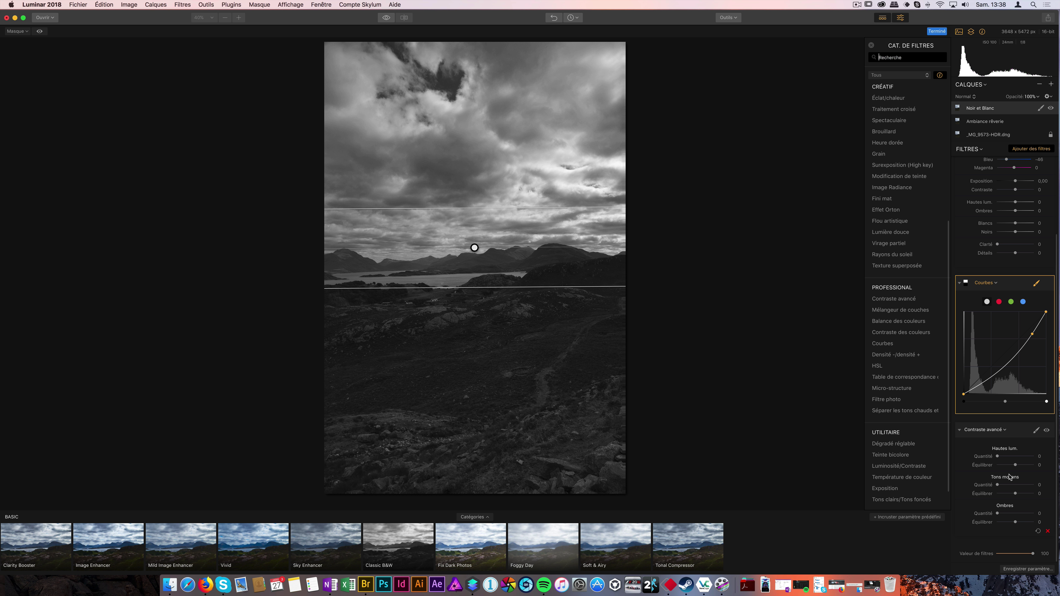
{"action": "left_click_drag", "start_coordinate": [1000, 485], "coordinate": [1008, 485]}
{"action": "left_click_drag", "start_coordinate": [997, 514], "coordinate": [1018, 514]}
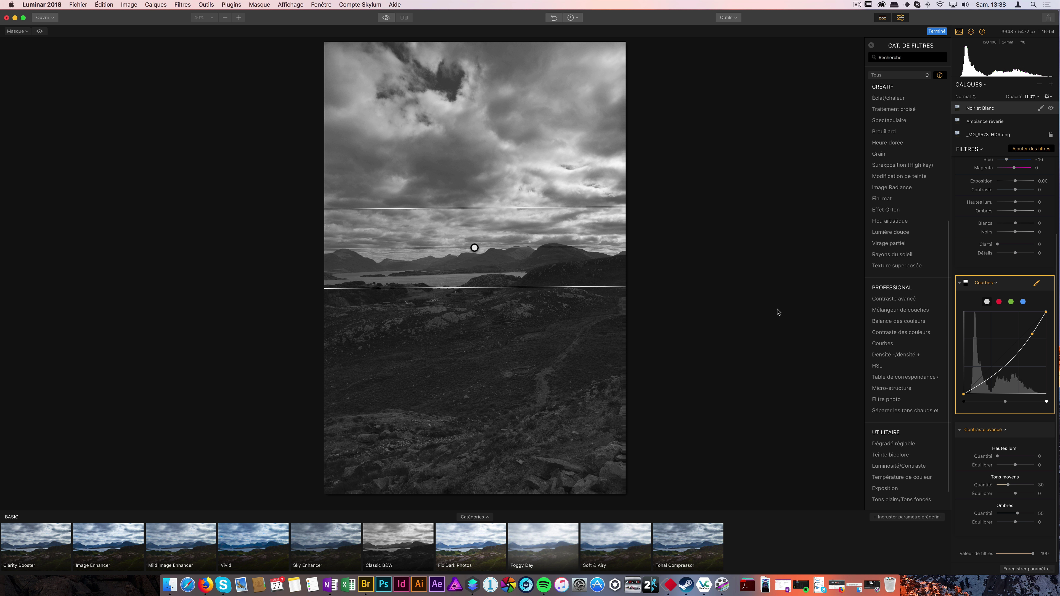
Compare the photo with the Contraste avancé filter switched off and on
{"action": "mouse_move", "coordinate": [1036, 430]}
{"action": "left_click", "coordinate": [1047, 431]}
{"action": "left_click", "coordinate": [1047, 430]}
{"action": "left_click", "coordinate": [1048, 430]}
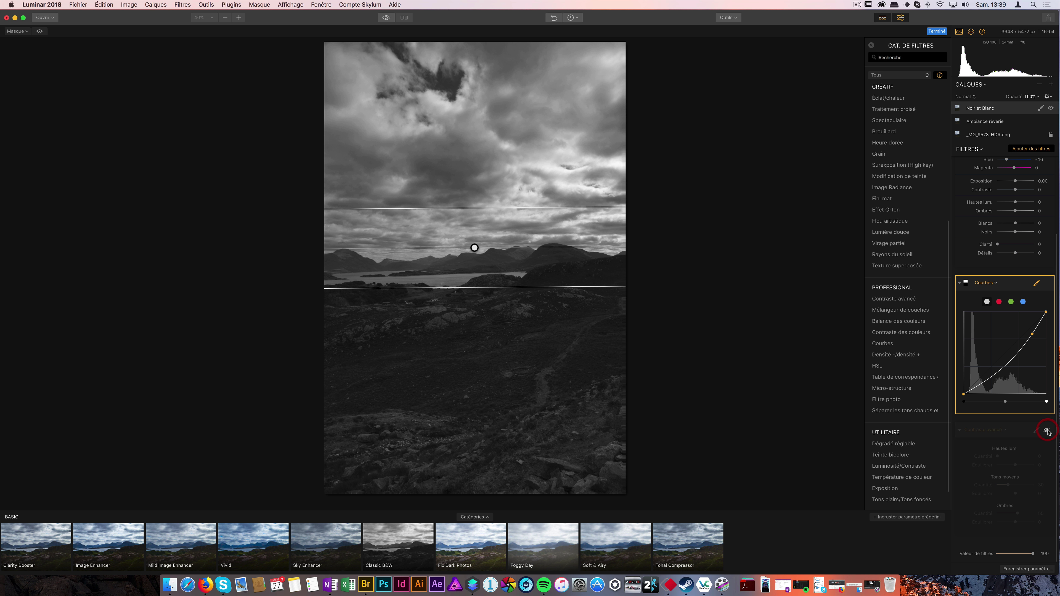
{"action": "left_click", "coordinate": [1048, 431]}
Limit the Contraste avancé filter with a wide gradient mask centred on the mountain horizon, and collapse the settings of all three filters
{"action": "left_click", "coordinate": [1037, 431]}
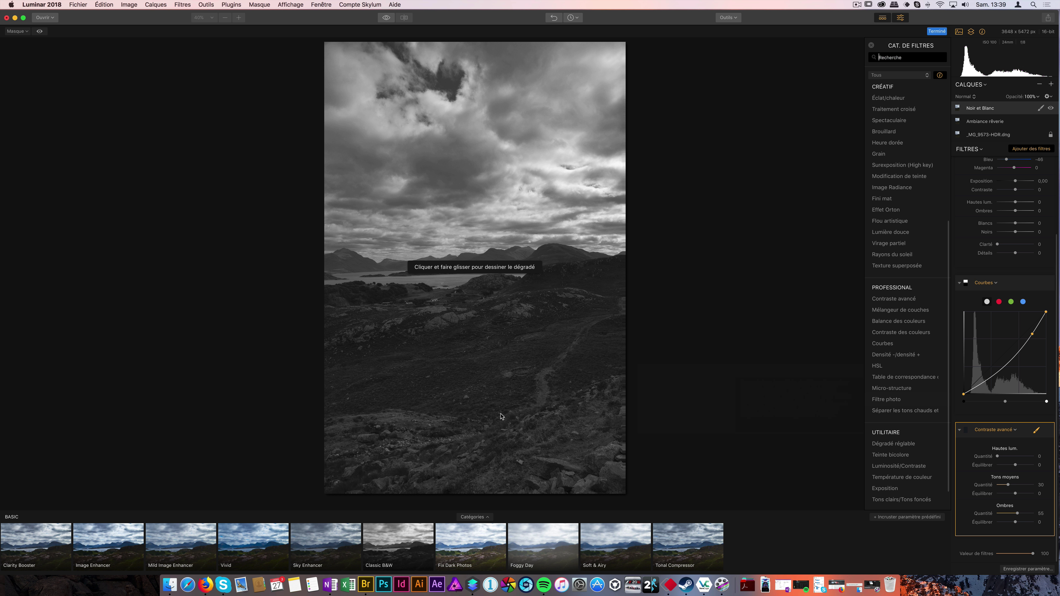
{"action": "left_click_drag", "start_coordinate": [468, 297], "coordinate": [462, 438]}
{"action": "left_click_drag", "start_coordinate": [479, 162], "coordinate": [478, 355]}
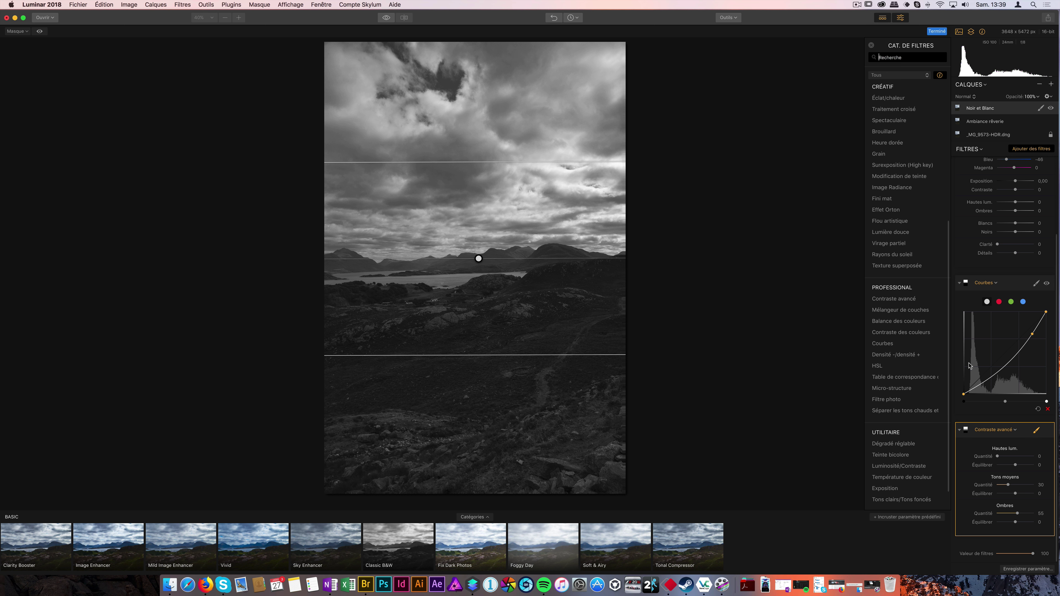
{"action": "left_click", "coordinate": [959, 430]}
{"action": "left_click", "coordinate": [961, 378]}
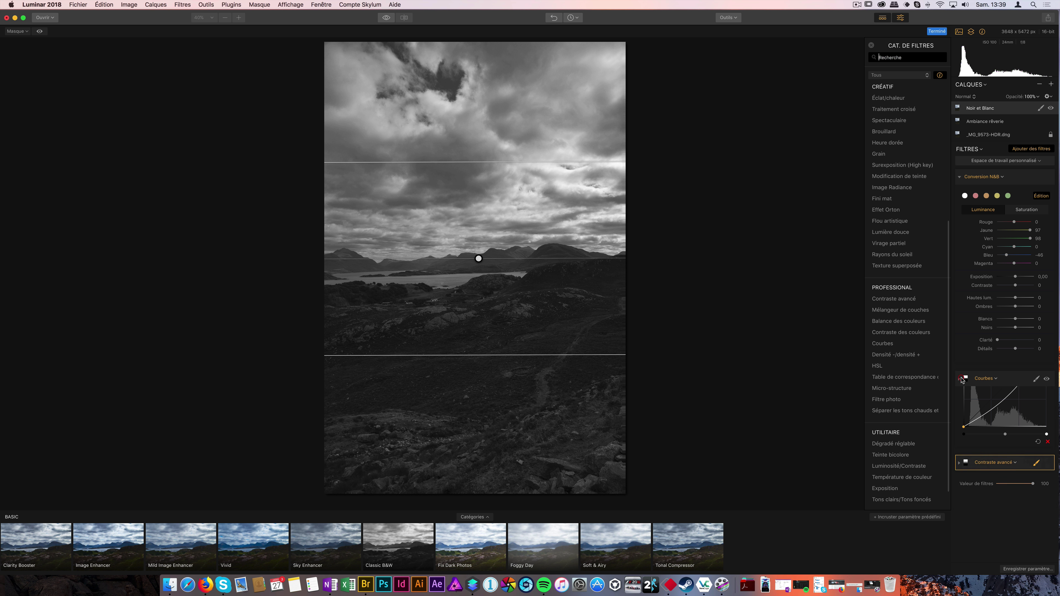
{"action": "left_click", "coordinate": [959, 177]}
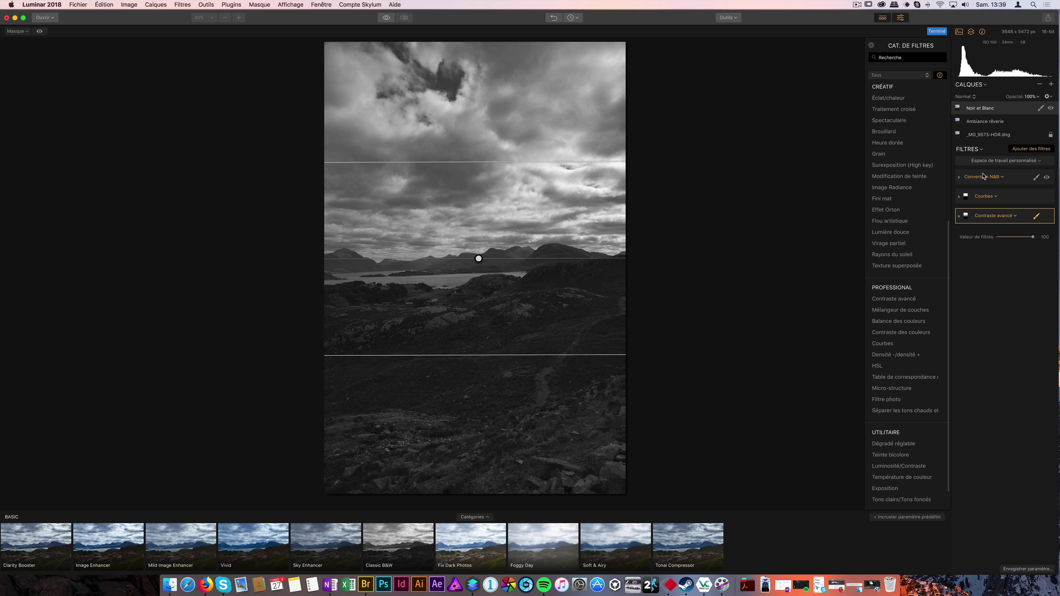
Add a Développement RAW filter with Contraste 9 to the Noir et Blanc layer and leave mask editing
{"action": "scroll", "coordinate": [914, 167], "scroll_direction": "up", "scroll_amount": 8}
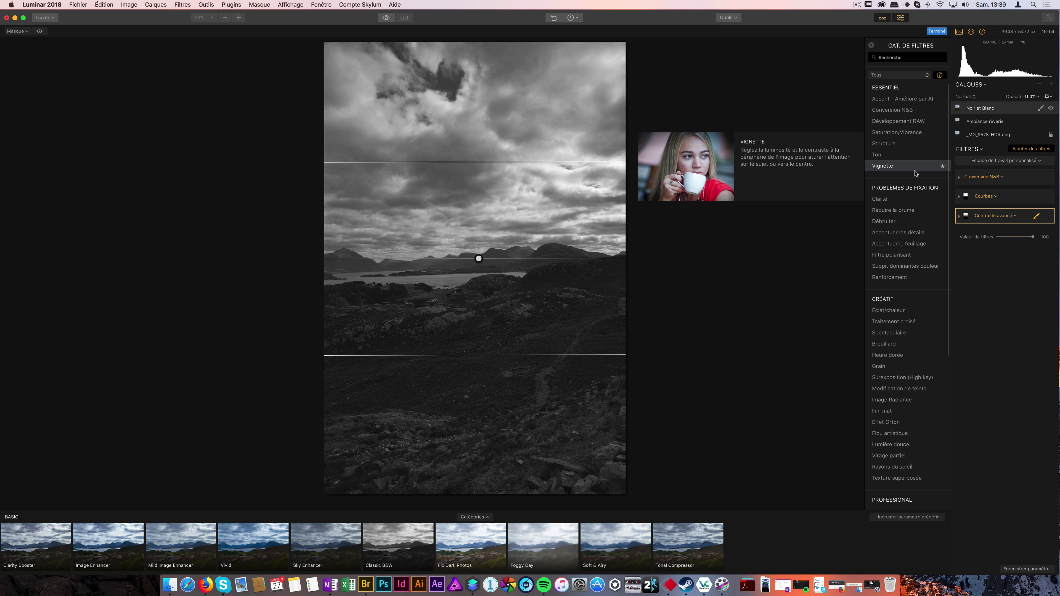
{"action": "left_click", "coordinate": [919, 125]}
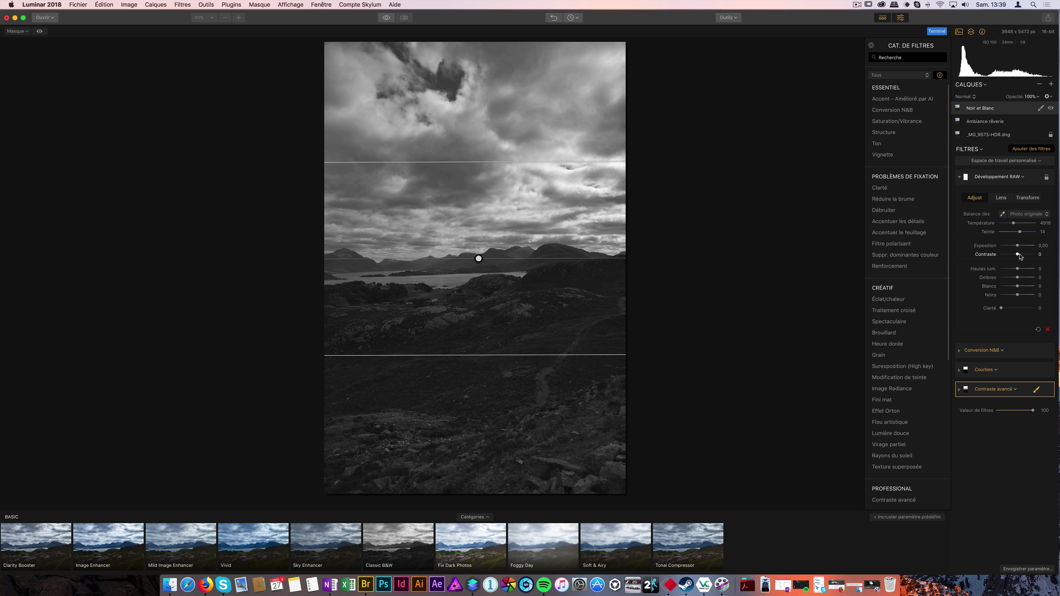
{"action": "left_click_drag", "start_coordinate": [1018, 255], "coordinate": [1031, 257]}
{"action": "left_click_drag", "start_coordinate": [1027, 257], "coordinate": [1019, 257]}
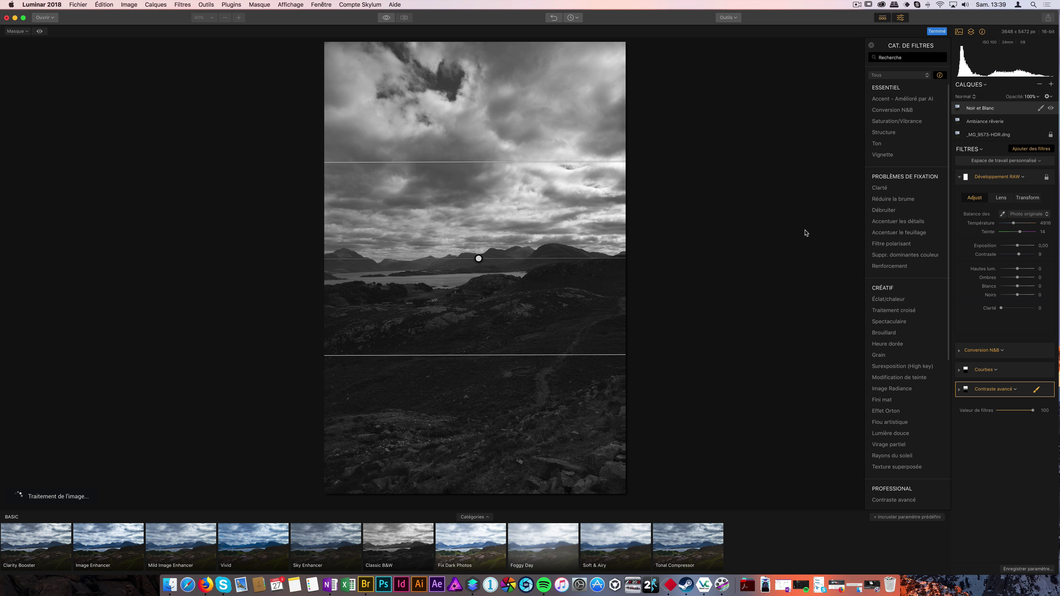
{"action": "left_click", "coordinate": [805, 232]}
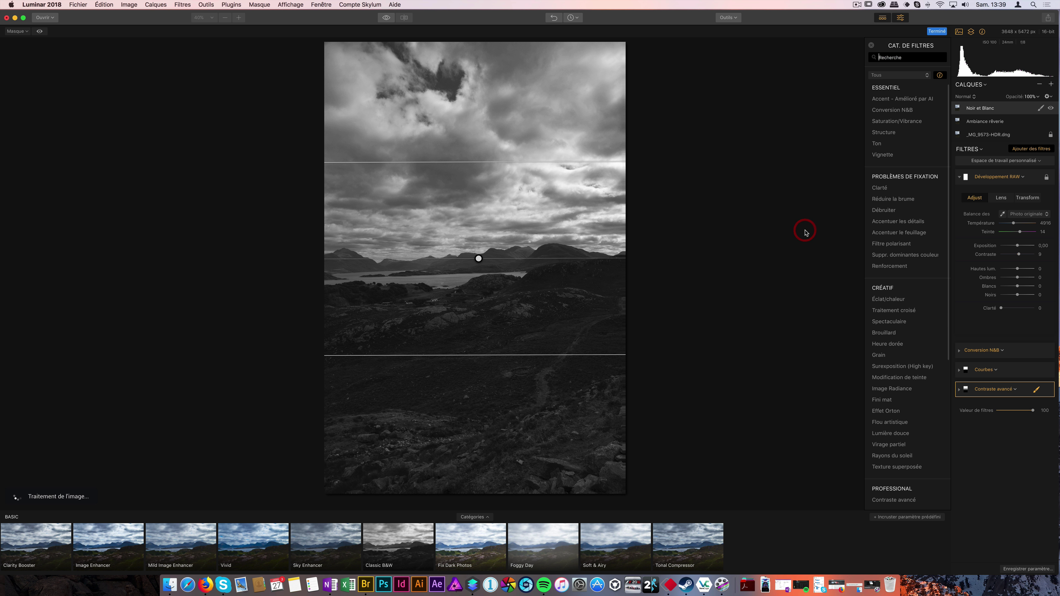
{"action": "left_click", "coordinate": [1037, 389]}
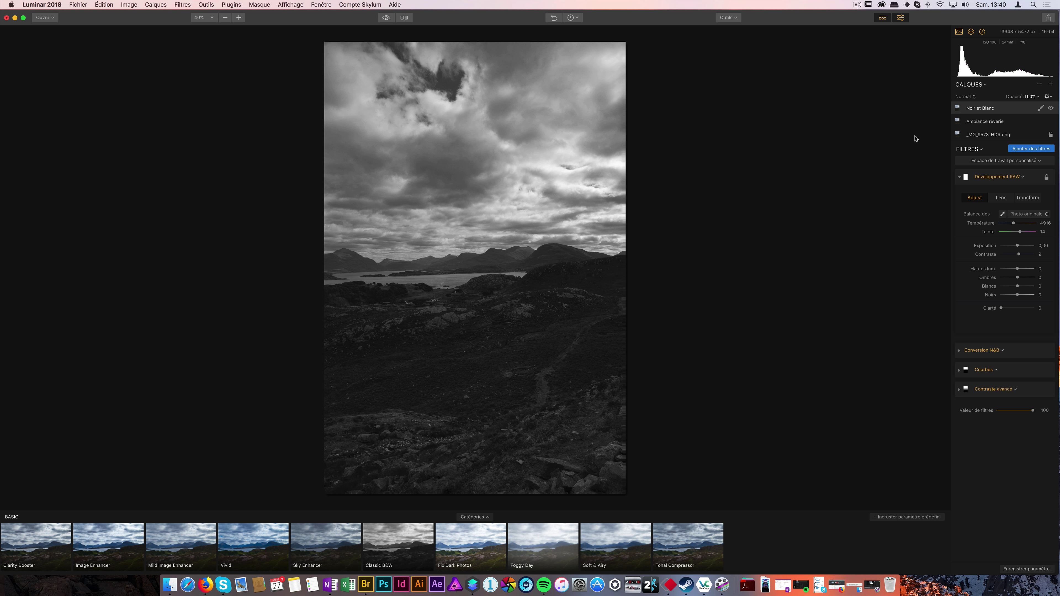
Hide the Noir et Blanc and Ambiance rêverie layers
{"action": "left_click", "coordinate": [1051, 107]}
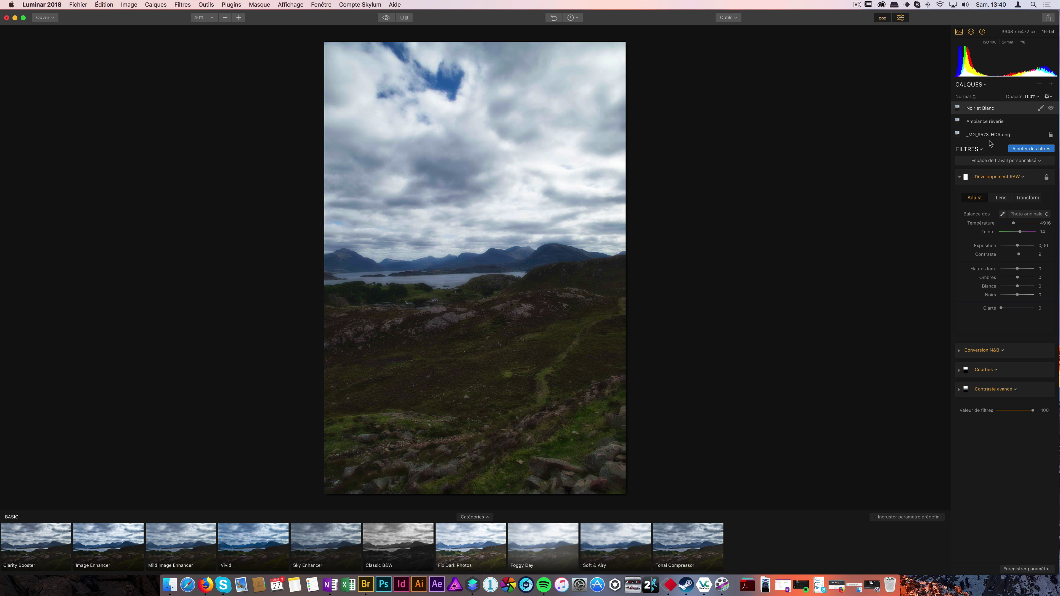
{"action": "left_click", "coordinate": [1051, 121]}
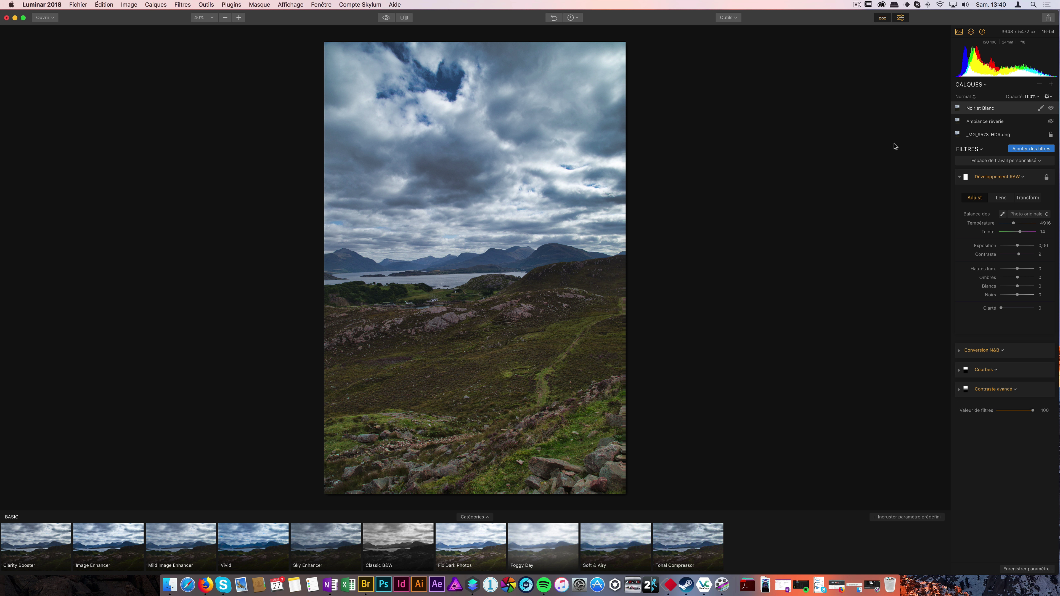
{"action": "left_click", "coordinate": [1031, 149]}
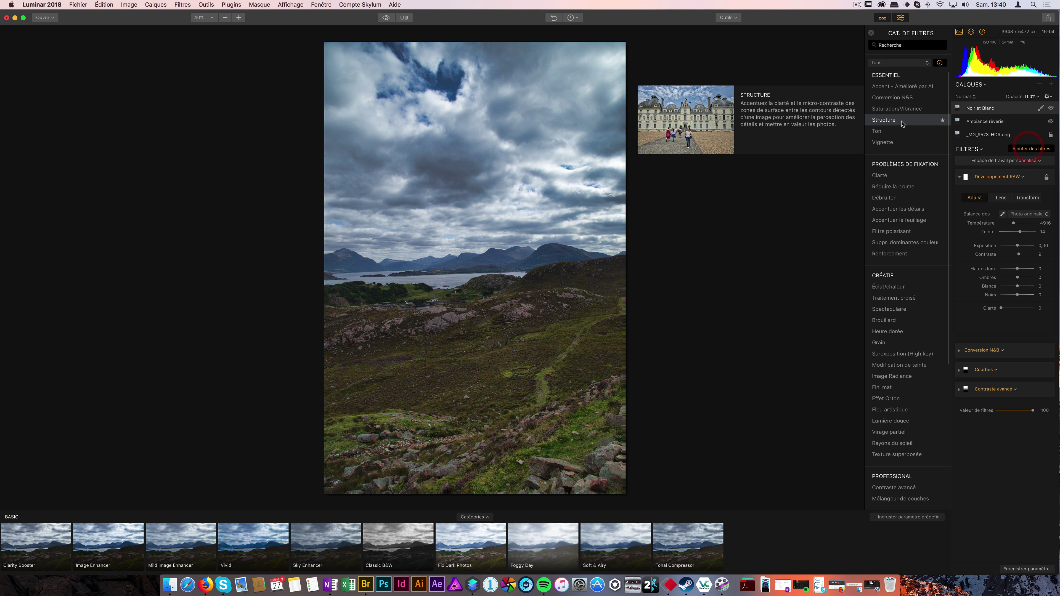
{"action": "scroll", "coordinate": [907, 92], "scroll_direction": "down", "scroll_amount": 1}
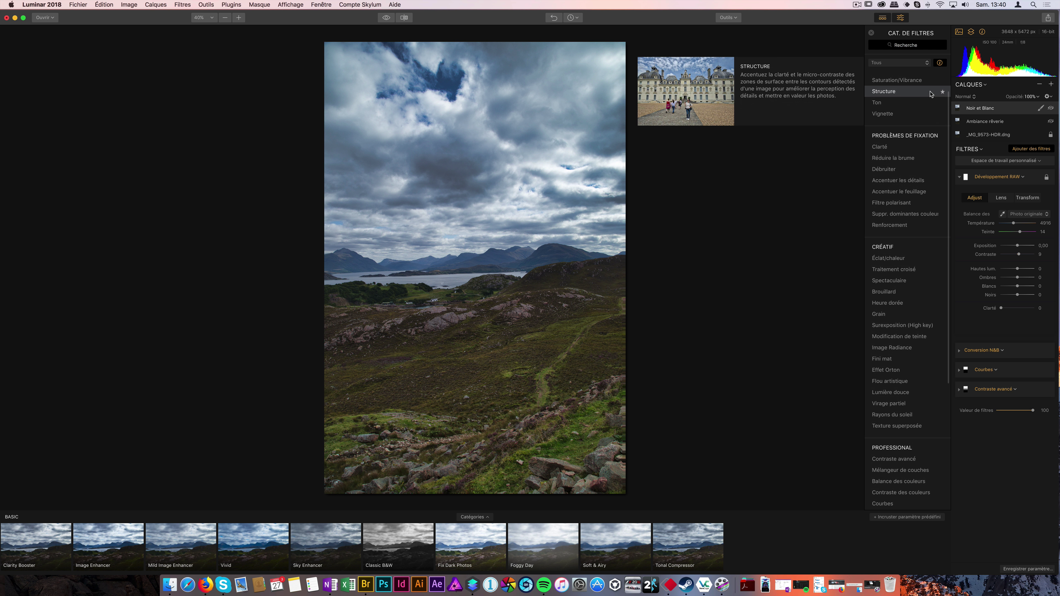
{"action": "left_click", "coordinate": [871, 32]}
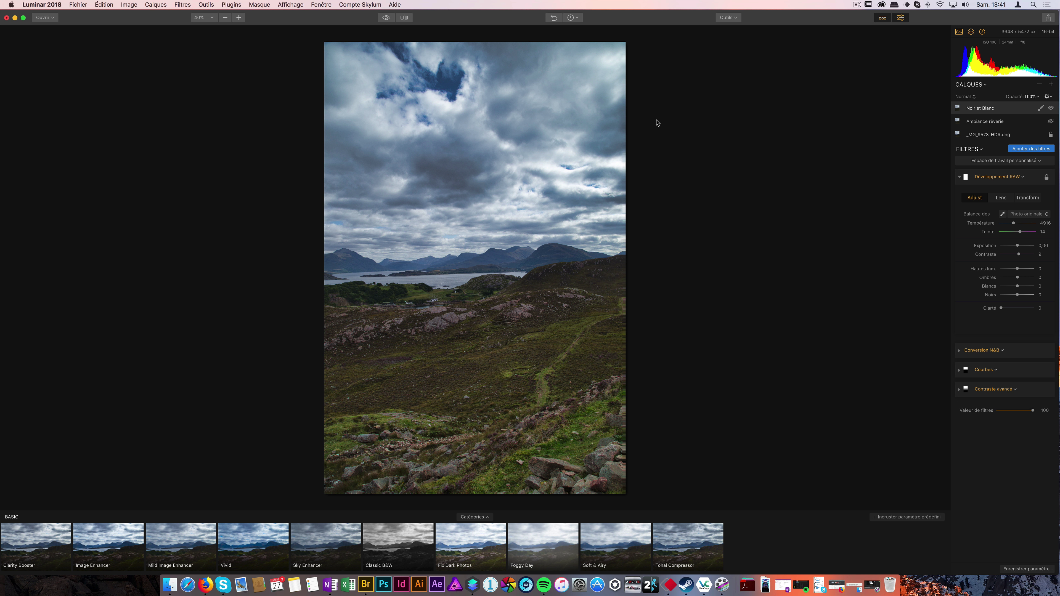
Open the export settings for the photo, try the TIFF format and return the format to JPEG
{"action": "left_click", "coordinate": [77, 5]}
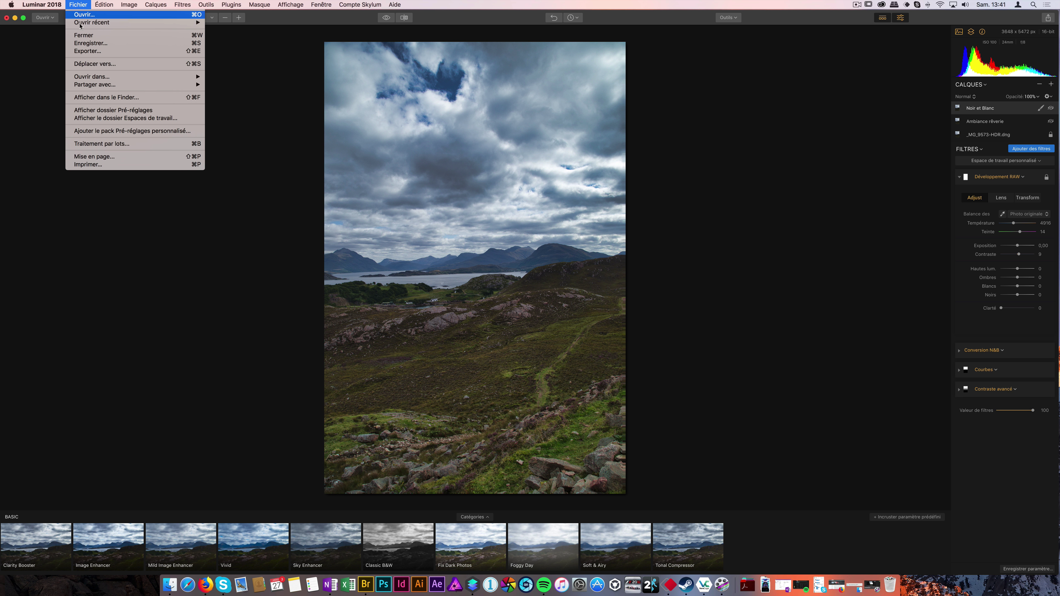
{"action": "left_click", "coordinate": [90, 52]}
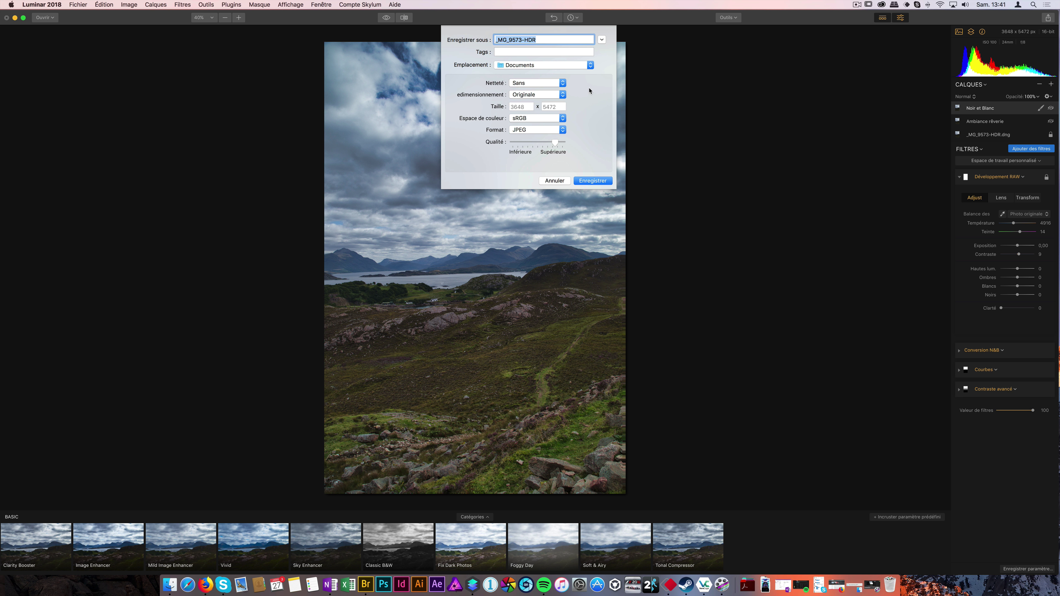
{"action": "left_click", "coordinate": [562, 129]}
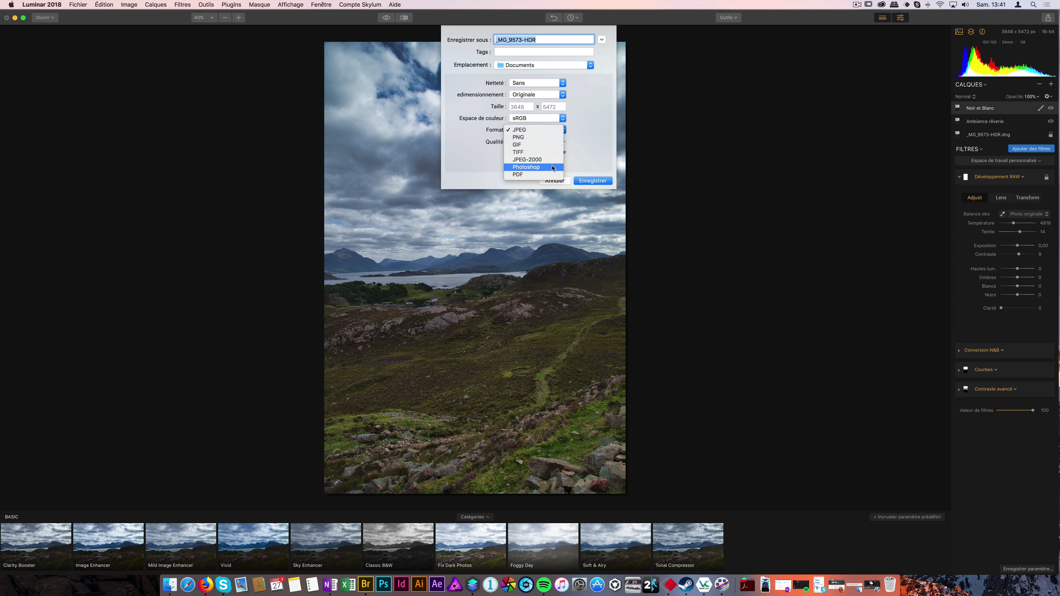
{"action": "left_click", "coordinate": [555, 153]}
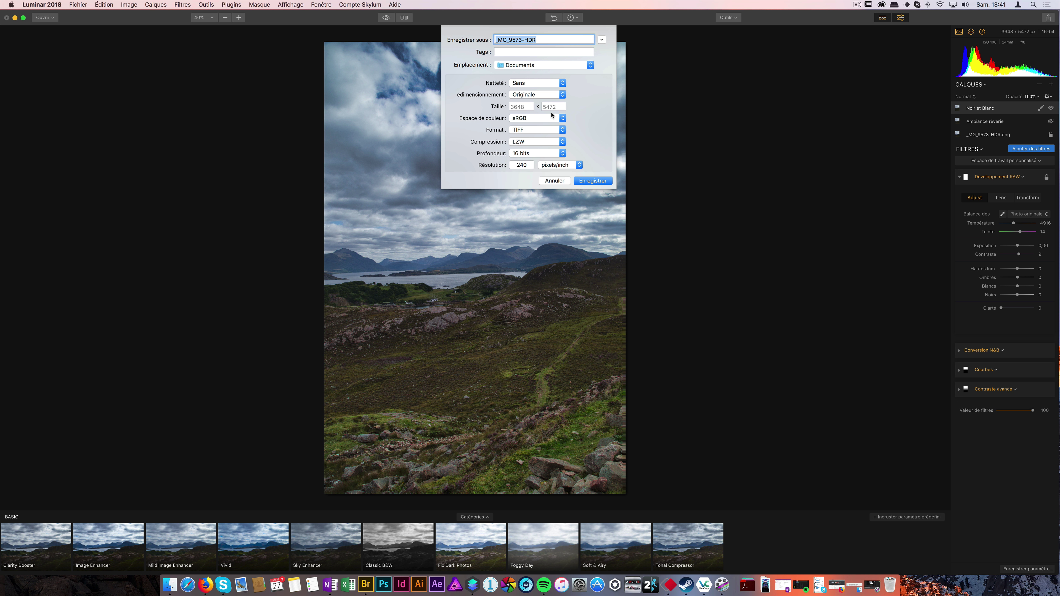
{"action": "left_click", "coordinate": [553, 130]}
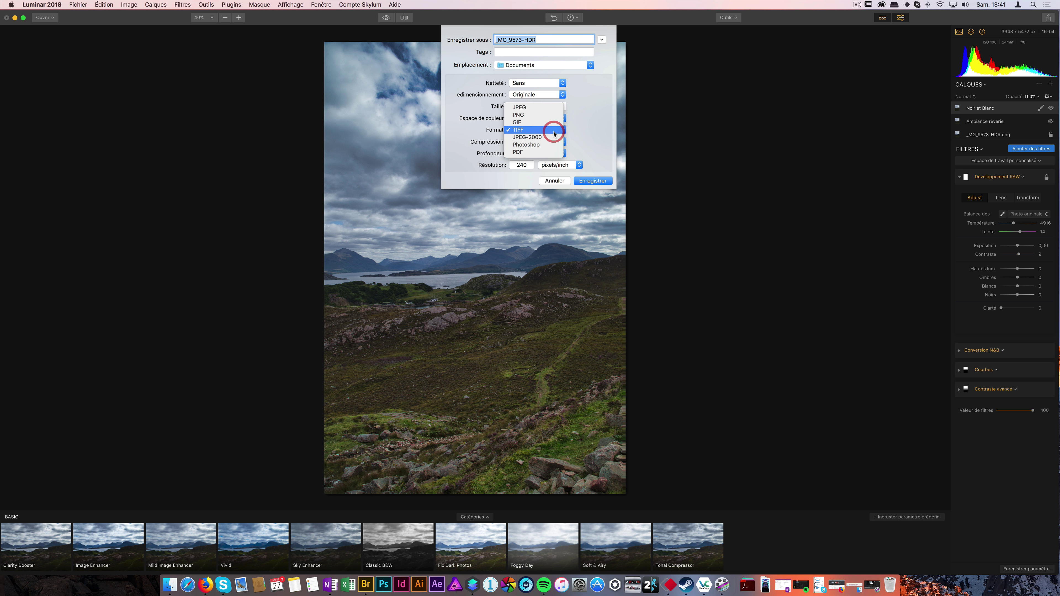
{"action": "left_click", "coordinate": [553, 106]}
Try lower and higher quality levels for the JPEG export
{"action": "mouse_move", "coordinate": [553, 142]}
{"action": "left_mouse_down"}
{"action": "mouse_move", "coordinate": [539, 143]}
{"action": "mouse_move", "coordinate": [549, 146]}
{"action": "left_mouse_up"}
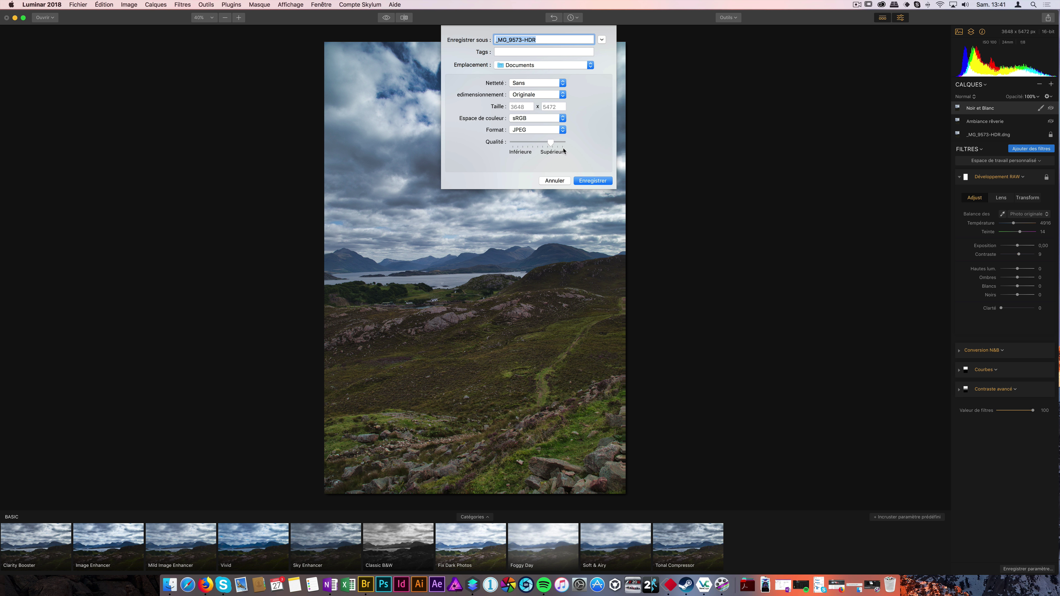
{"action": "mouse_move", "coordinate": [549, 144]}
{"action": "left_mouse_down"}
{"action": "mouse_move", "coordinate": [534, 146]}
{"action": "mouse_move", "coordinate": [552, 145]}
{"action": "left_mouse_up"}
{"action": "left_click_drag", "start_coordinate": [553, 143], "coordinate": [543, 143]}
{"action": "left_click_drag", "start_coordinate": [539, 145], "coordinate": [583, 147]}
{"action": "left_click", "coordinate": [551, 143]}
Resize the export by Bord long to 1500 and raise the JPEG quality slightly
{"action": "left_click", "coordinate": [536, 95]}
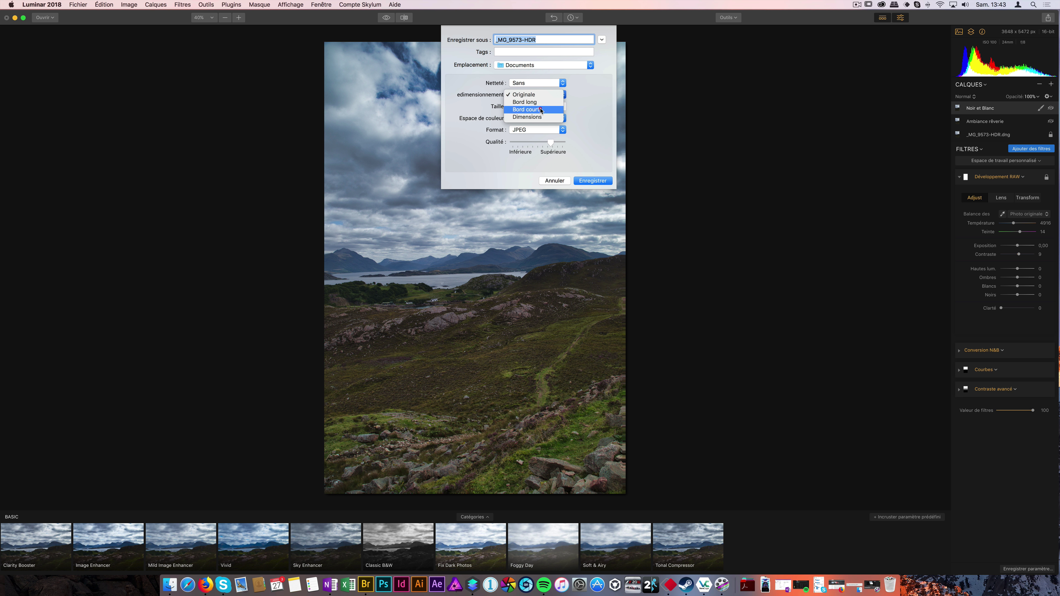
{"action": "left_click", "coordinate": [543, 102]}
{"action": "left_click", "coordinate": [561, 106]}
{"action": "double_click", "coordinate": [560, 106]}
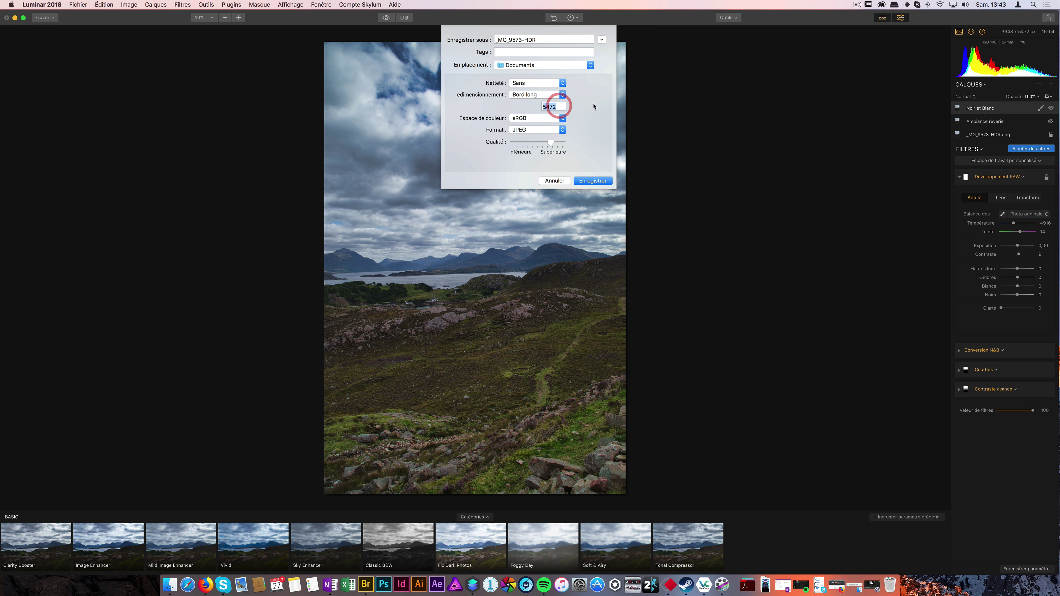
{"action": "type", "text": "1500"}
{"action": "left_click_drag", "start_coordinate": [552, 143], "coordinate": [554, 145]}
Set the export location to Bureau and save the JPEG file _MG_9573-HDR
{"action": "left_click", "coordinate": [561, 64]}
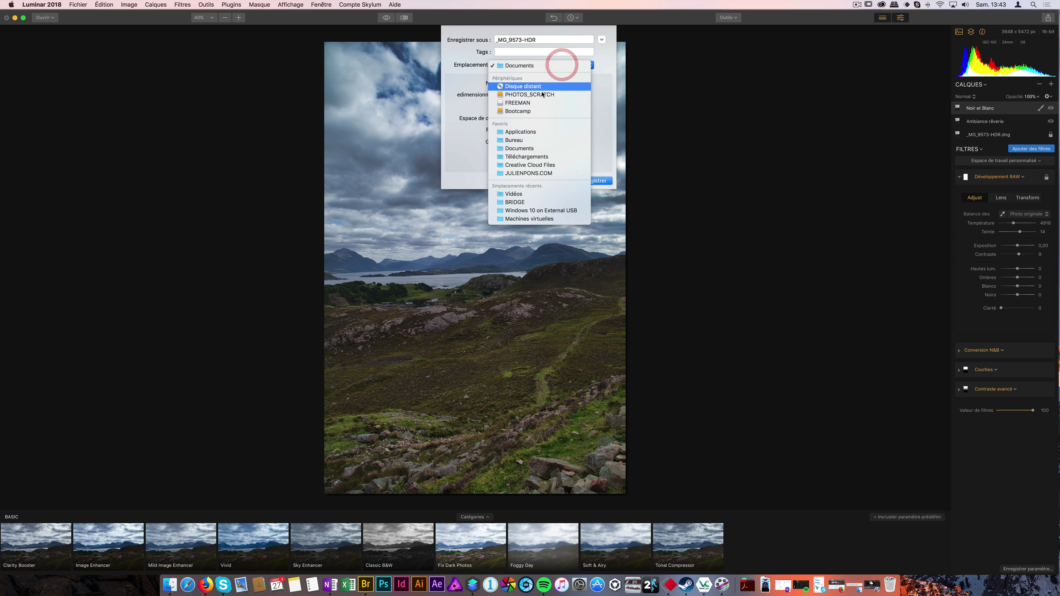
{"action": "left_click", "coordinate": [532, 140]}
{"action": "left_click", "coordinate": [603, 181]}
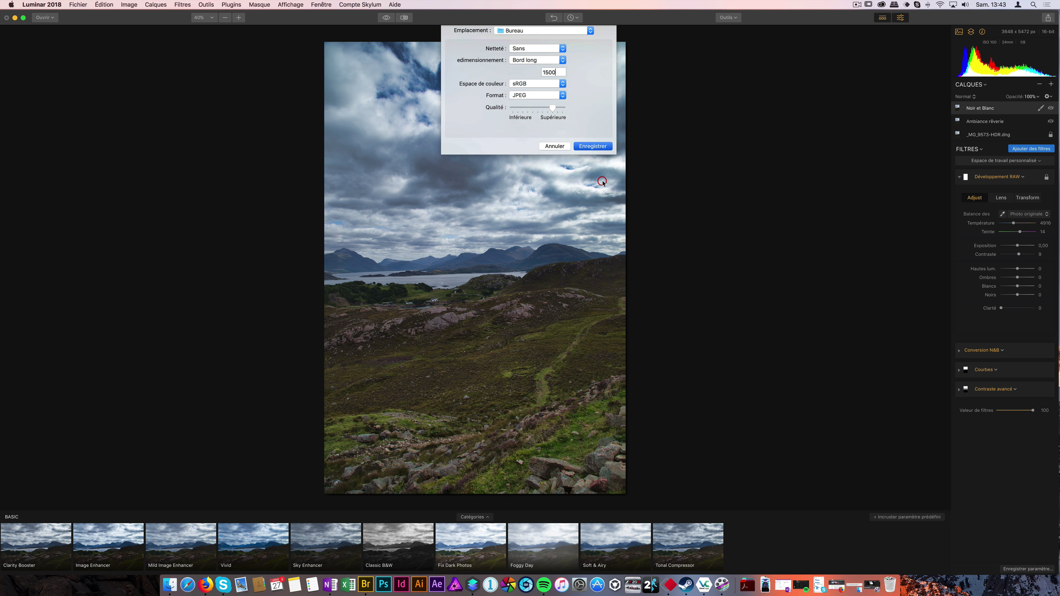
Switch to a new Finder window, show the Bureau folder enlarged and select the exported _MG_9573-HDR.jpeg to check it
{"action": "right_click", "coordinate": [172, 587]}
{"action": "left_click", "coordinate": [213, 503]}
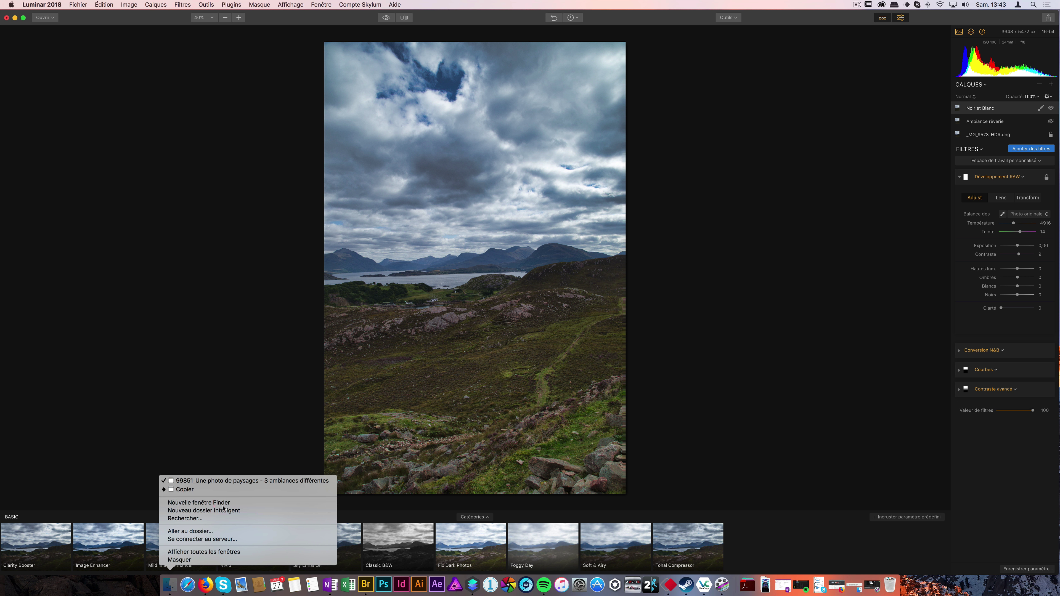
{"action": "left_click", "coordinate": [77, 131]}
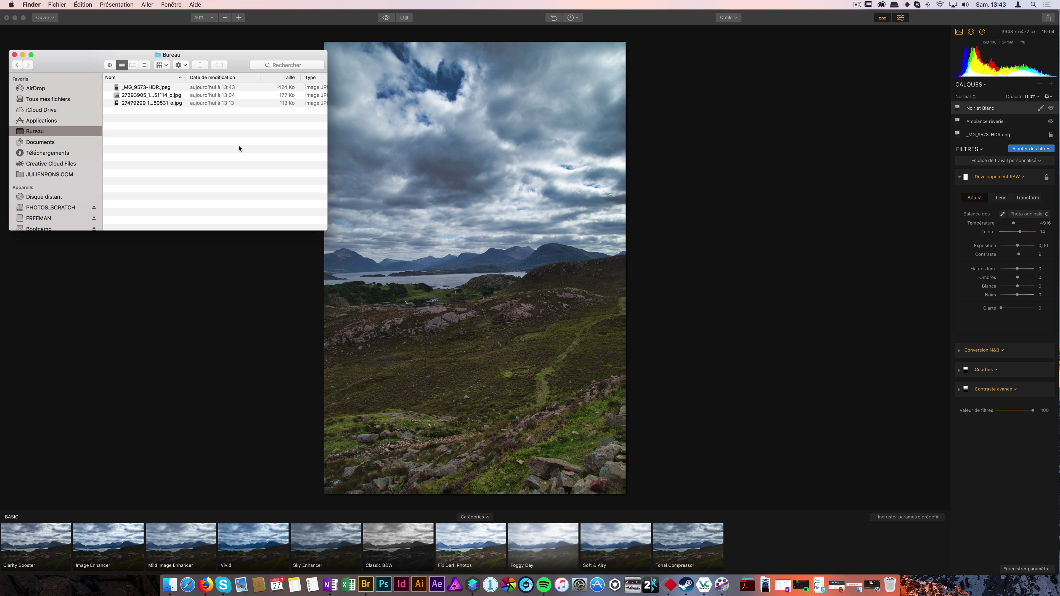
{"action": "left_click", "coordinate": [152, 87]}
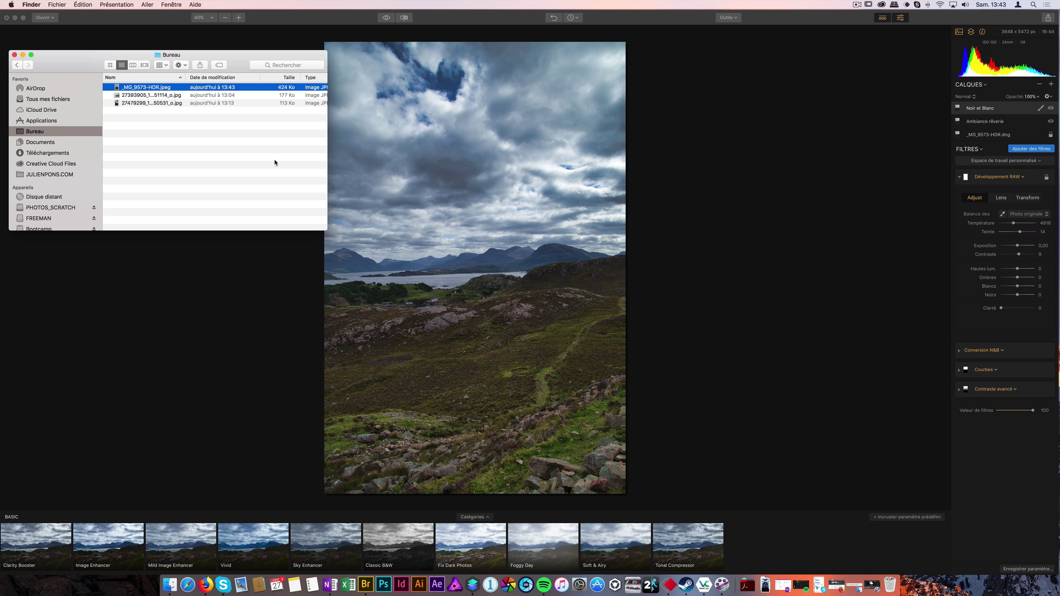
{"action": "left_click_drag", "start_coordinate": [323, 227], "coordinate": [431, 292]}
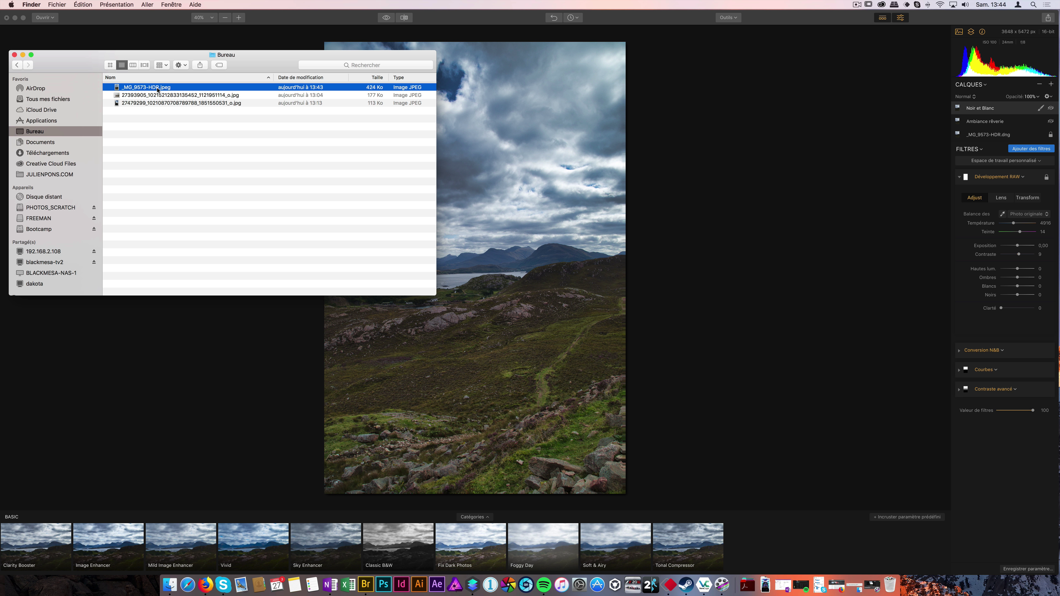
Dismiss the Finder window showing the Bureau folder and switch back to the photo in Luminar 2018
{"action": "left_click_drag", "start_coordinate": [248, 67], "coordinate": [275, 111]}
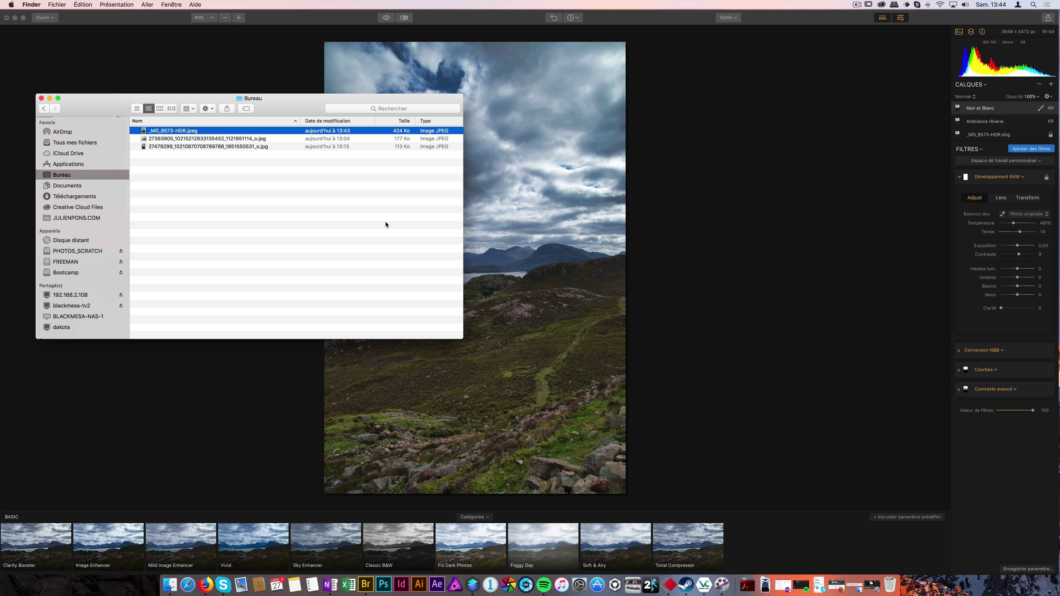
{"action": "left_click", "coordinate": [350, 203]}
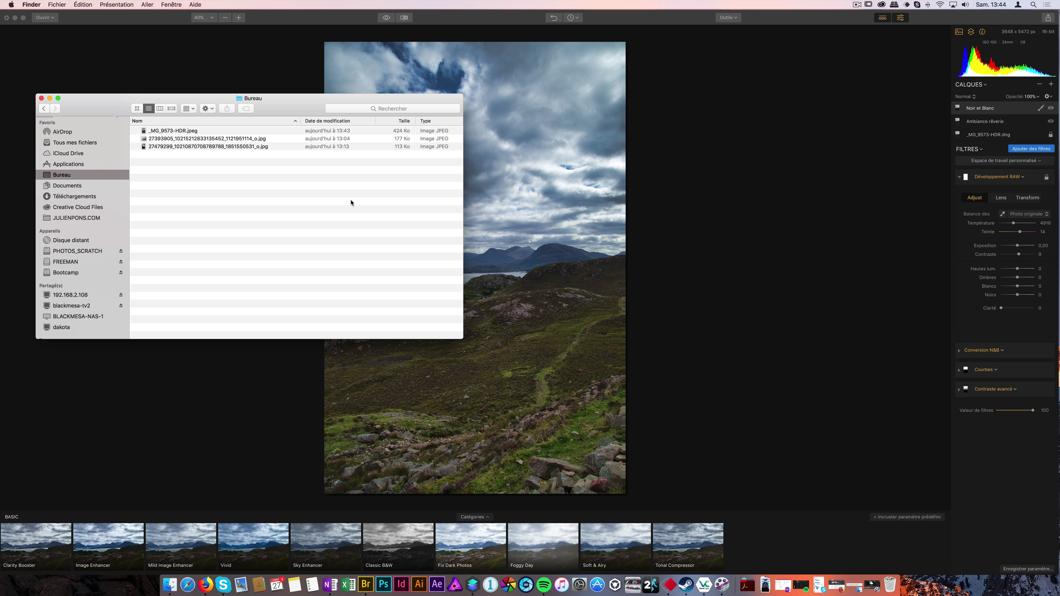
{"action": "left_click", "coordinate": [49, 100]}
{"action": "left_click", "coordinate": [303, 23]}
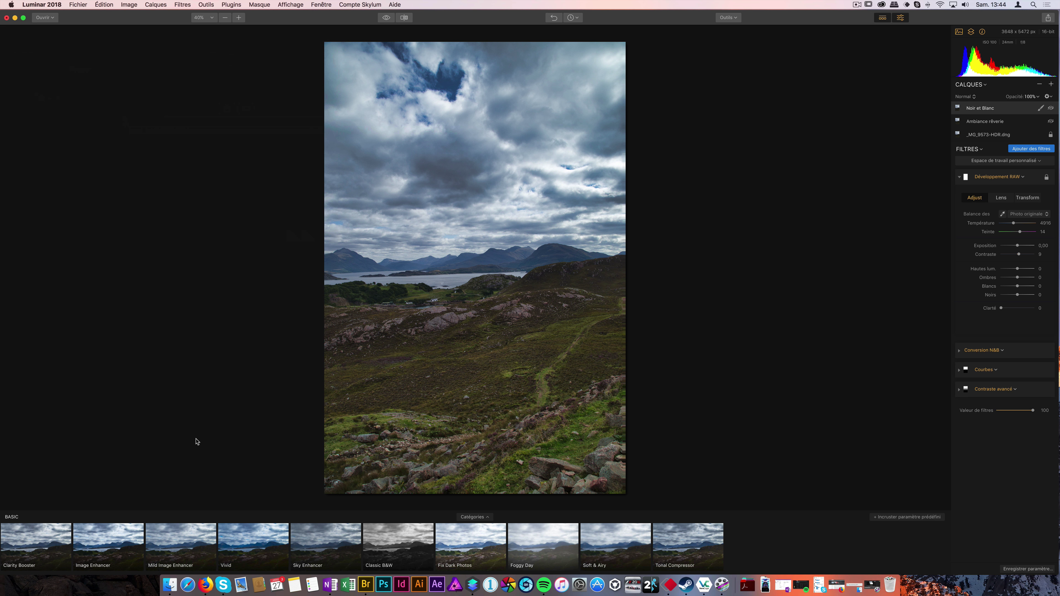
Switch to Firefox and view the Tuto.com pages for the Luminar 2018 course and the Lightroom landscape retouching course
{"action": "left_click", "coordinate": [206, 585]}
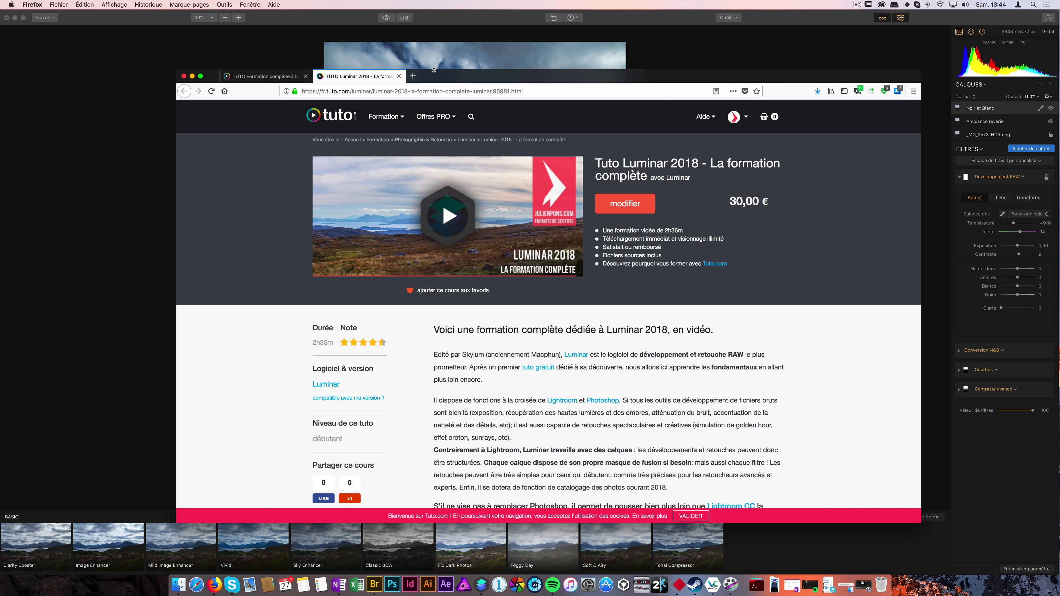
{"action": "left_click_drag", "start_coordinate": [425, 76], "coordinate": [500, 76]}
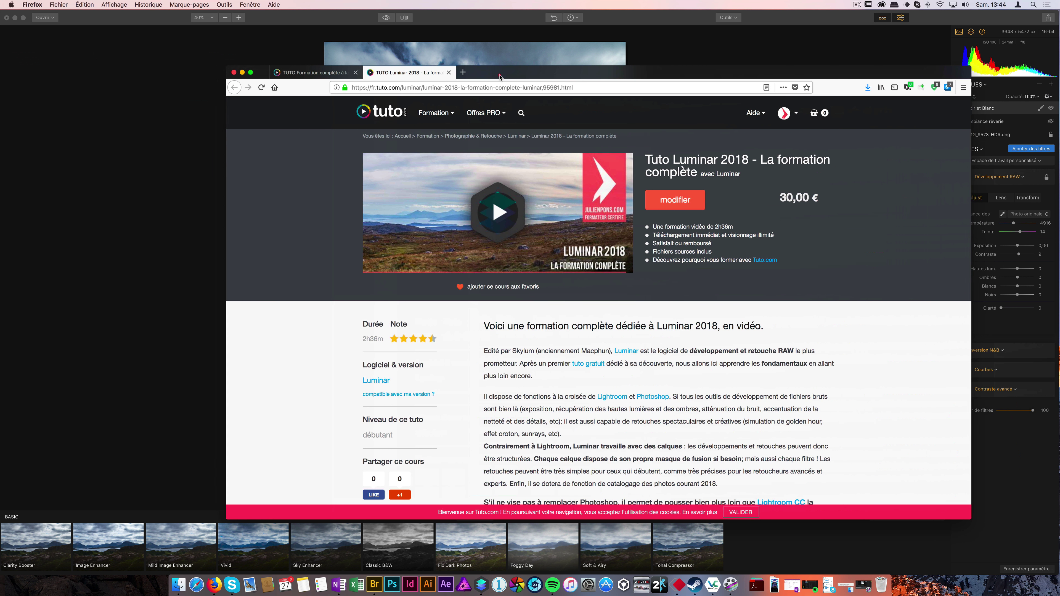
{"action": "left_click", "coordinate": [324, 72]}
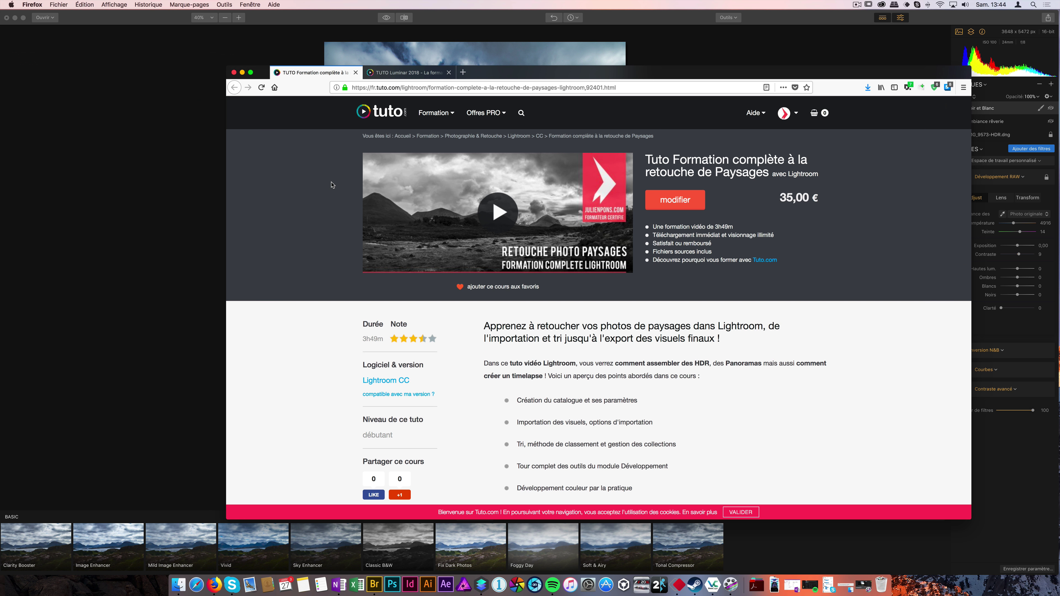
{"action": "scroll", "coordinate": [332, 185], "scroll_direction": "down", "scroll_amount": 1}
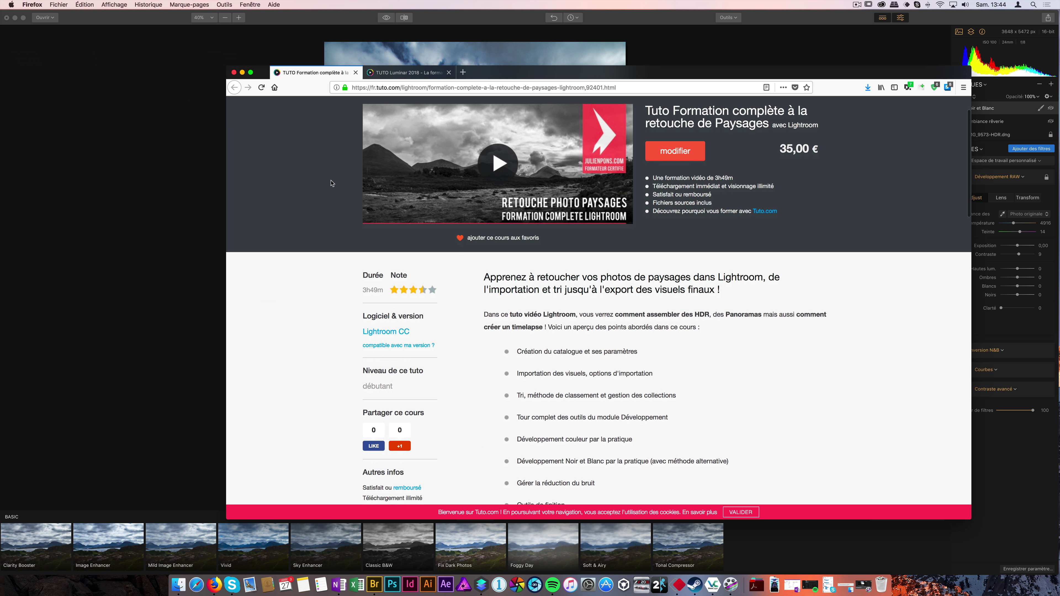
{"action": "scroll", "coordinate": [332, 183], "scroll_direction": "up", "scroll_amount": 1}
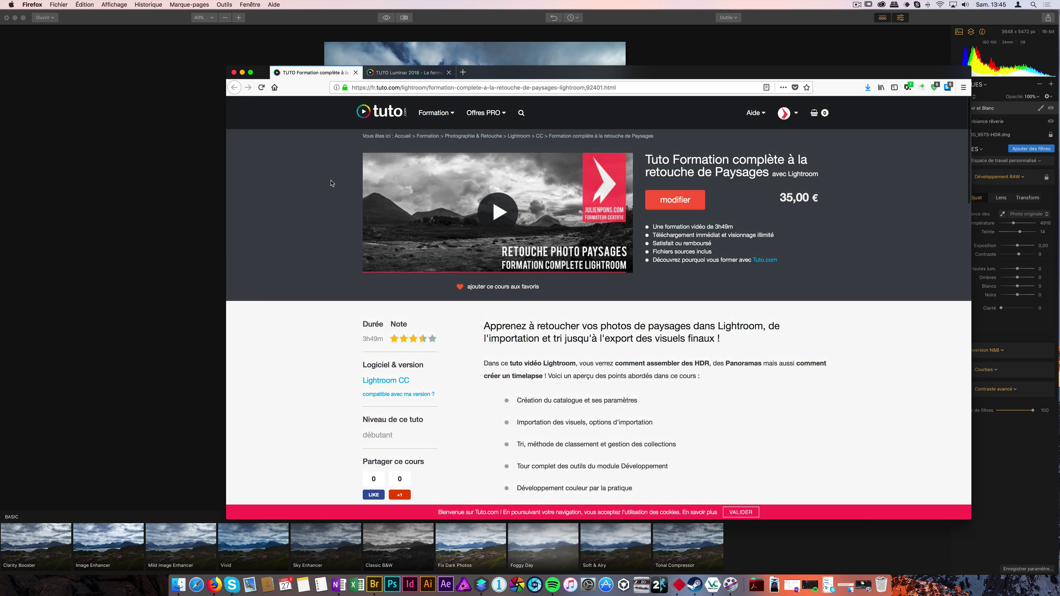